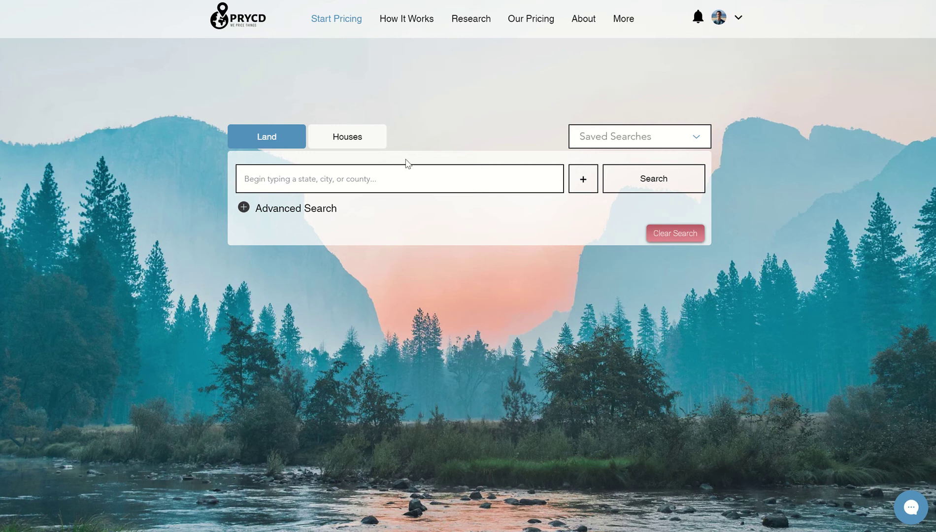
Step: Add Jefferson County, Illinois to the multi-search location list
click(292, 179)
text(jeffers)
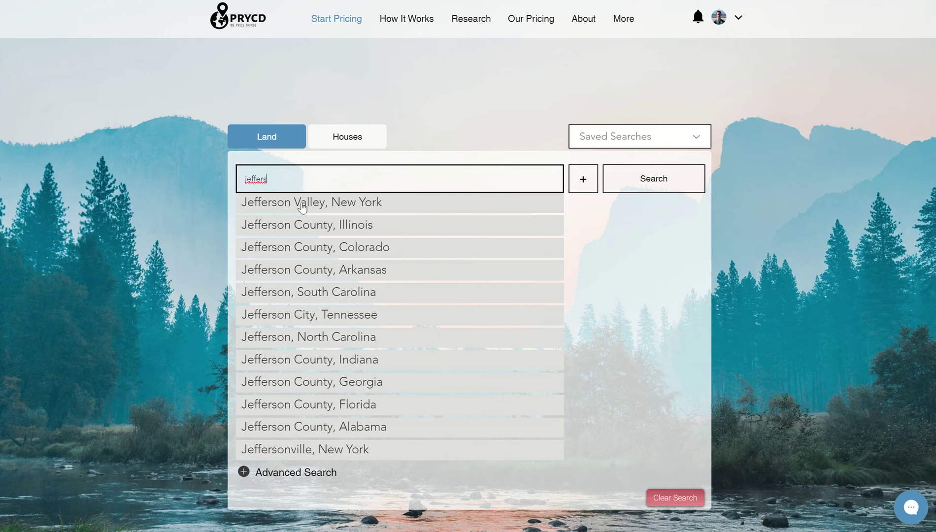
click(293, 224)
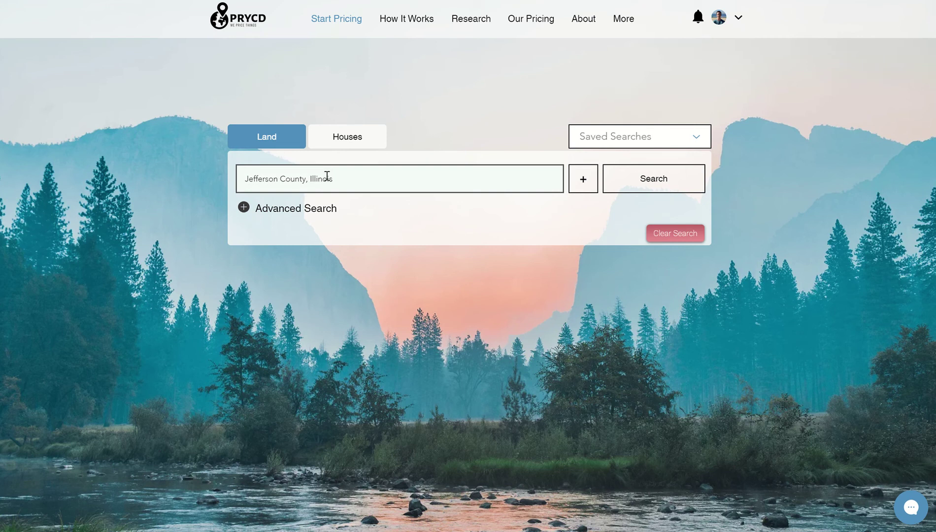
click(581, 181)
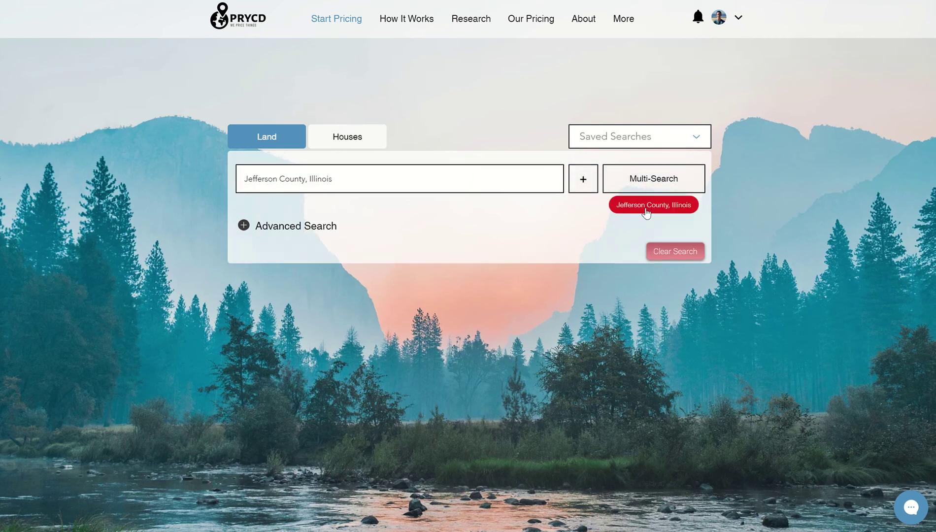
Step: Replace the location with San Bernardino County, California and add it to the list
triple_click(351, 176)
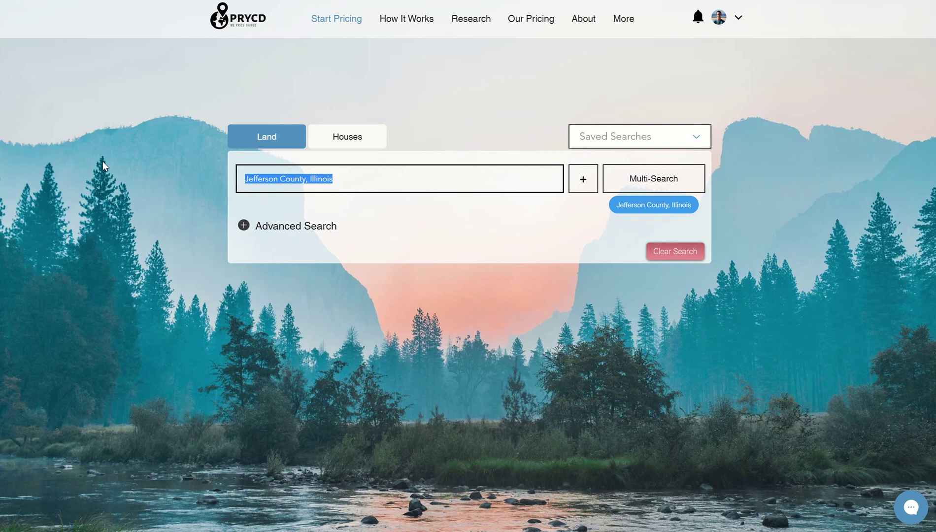
text(san bern)
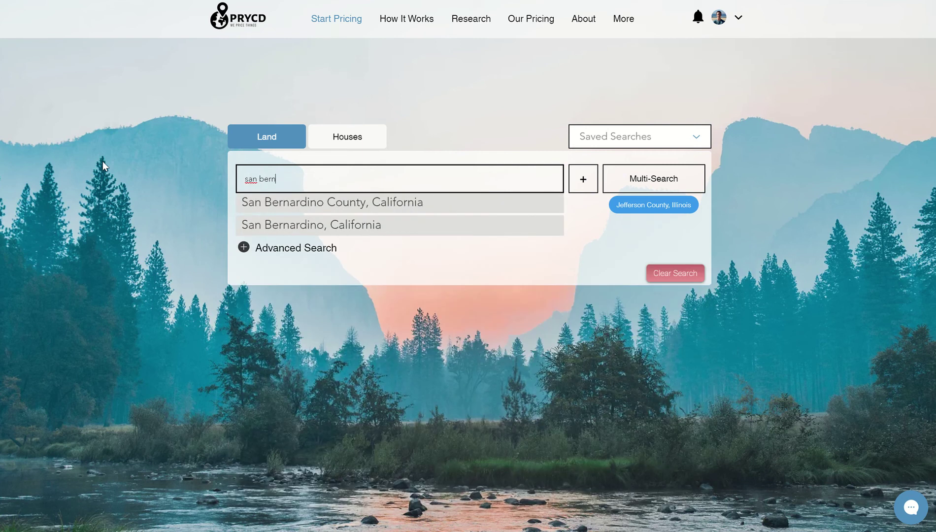
click(318, 202)
click(582, 181)
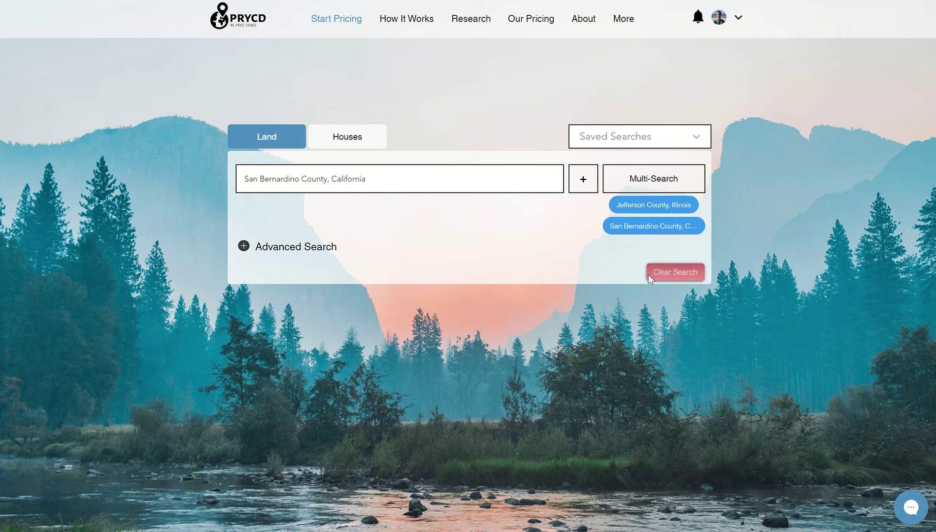
Step: Replace the location with Pueblo County, Colorado and add it as the third entry
drag(432, 185, 198, 185)
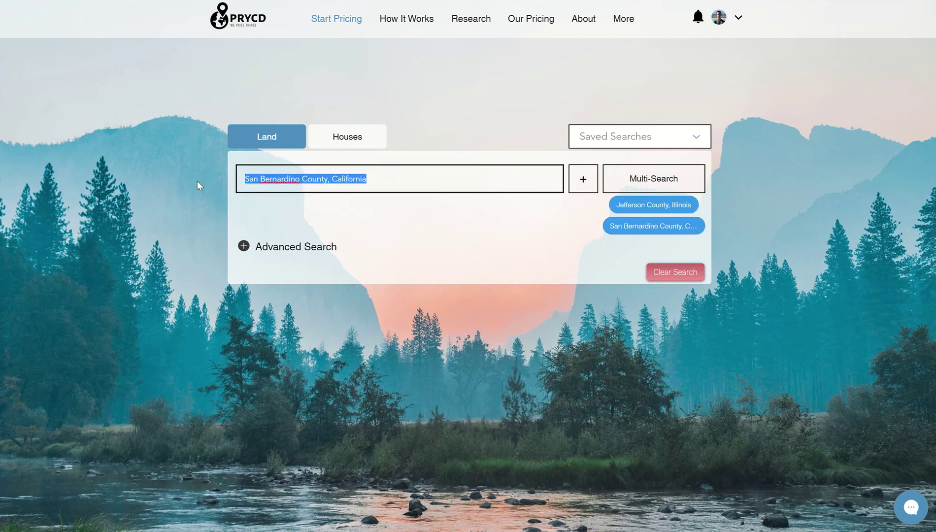
key(BackSpace)
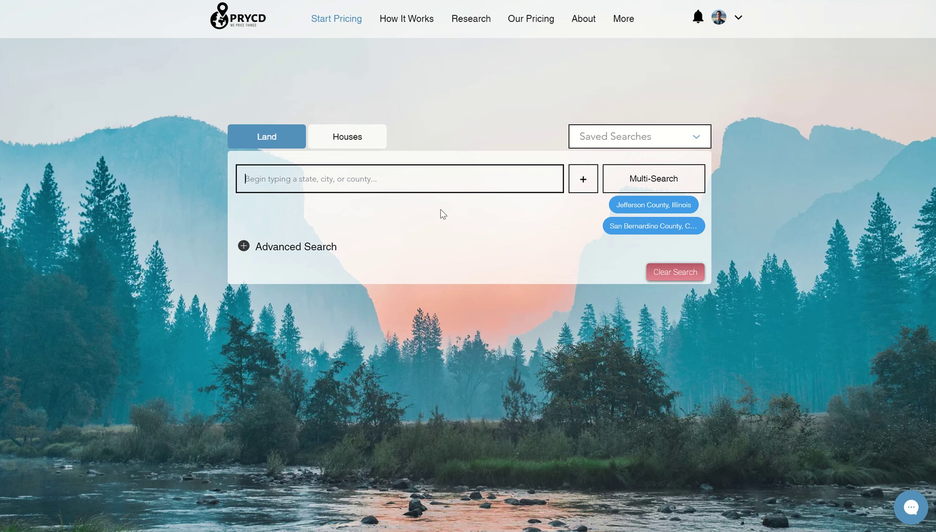
text(pueblo)
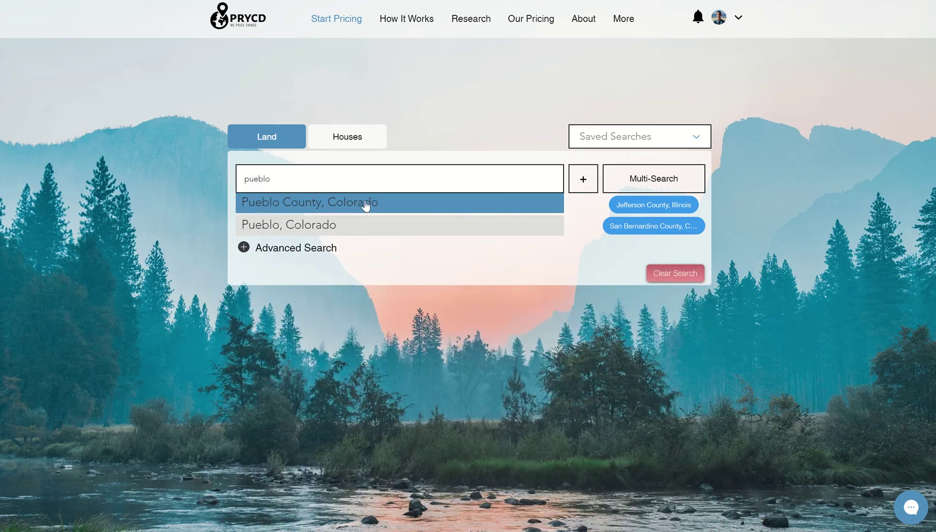
click(367, 205)
click(583, 181)
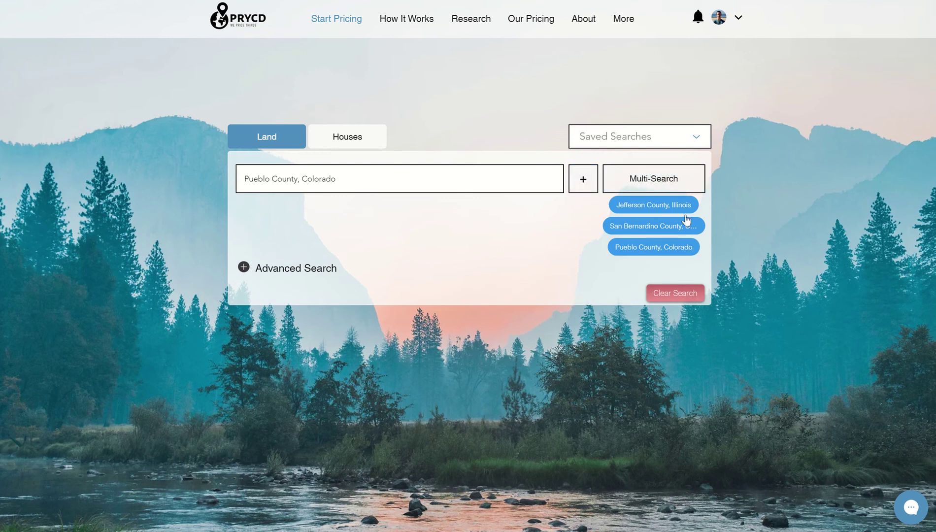
Step: Clear the three queued locations and add California to the location list
click(643, 250)
click(654, 226)
click(653, 205)
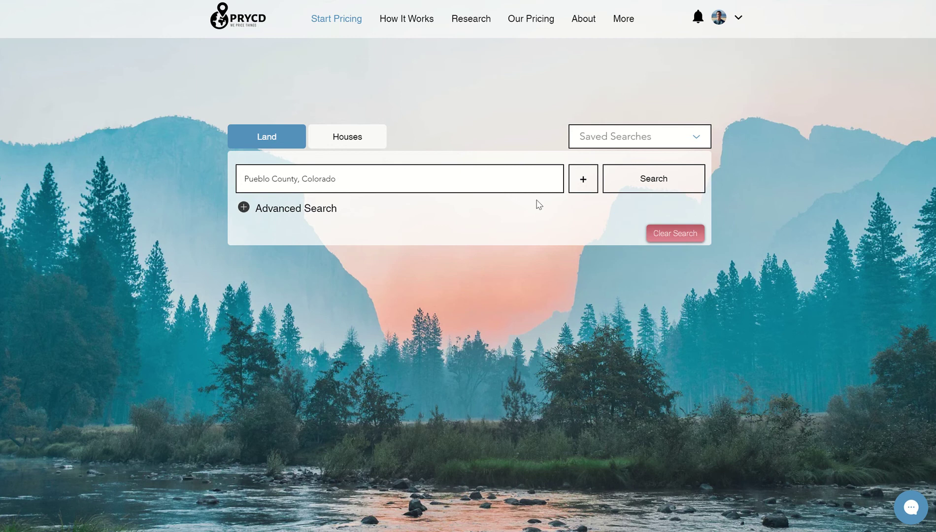
drag(338, 179, 230, 172)
text(califo)
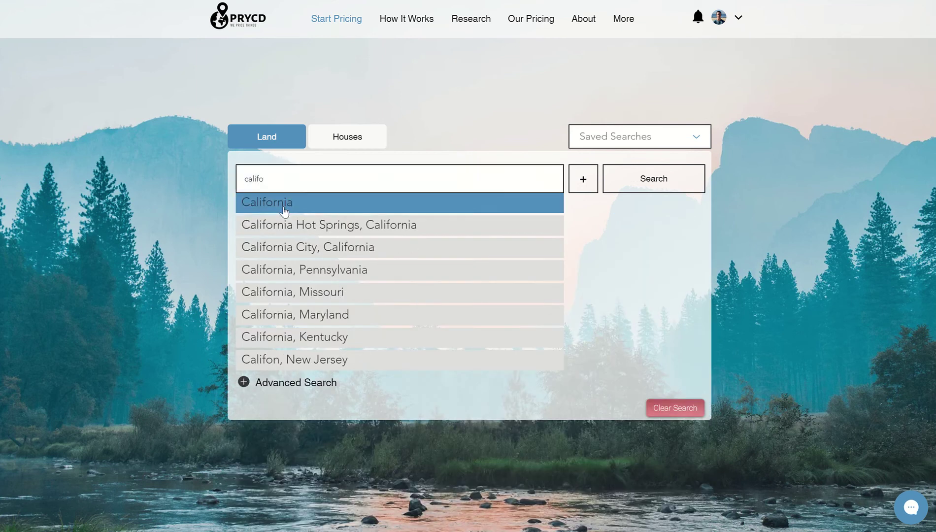
click(281, 206)
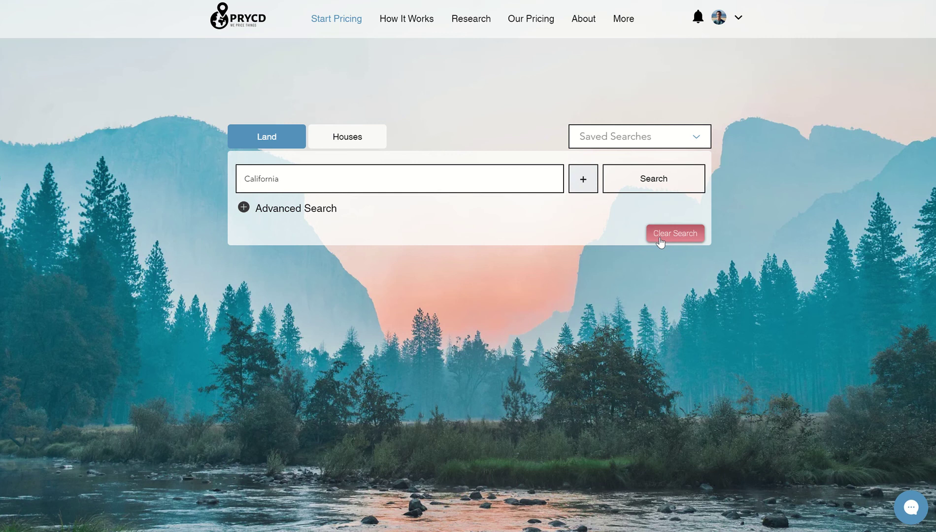
click(583, 179)
Step: Switch to San Bernardino County, California, drop the California entry, and run the search
drag(325, 180, 200, 187)
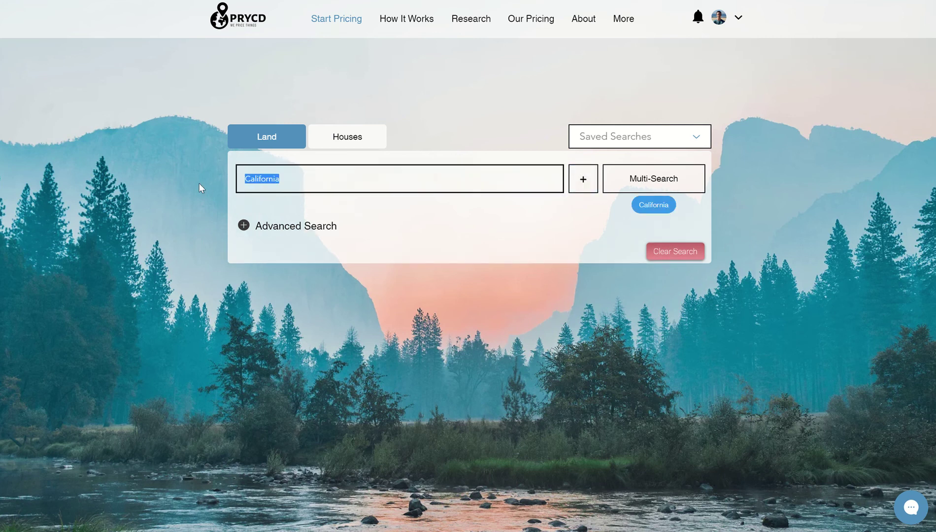
text(san ber)
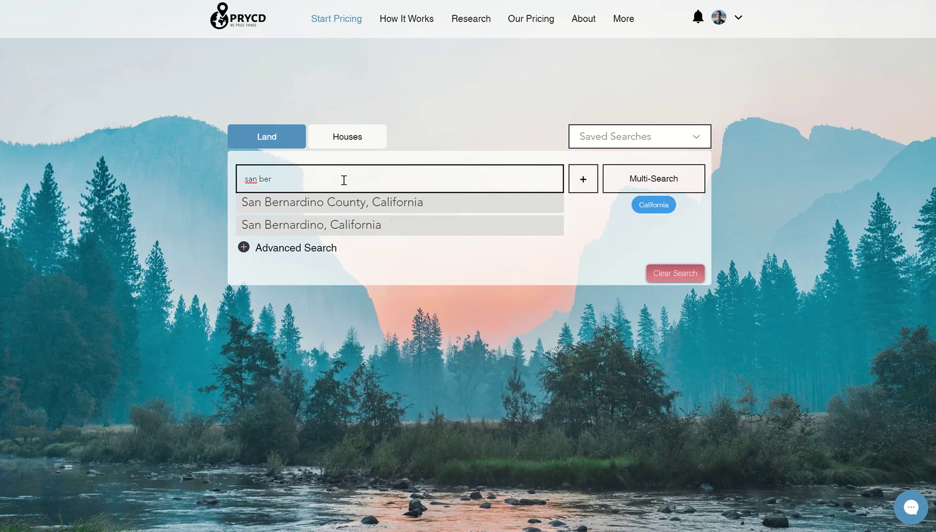
click(330, 203)
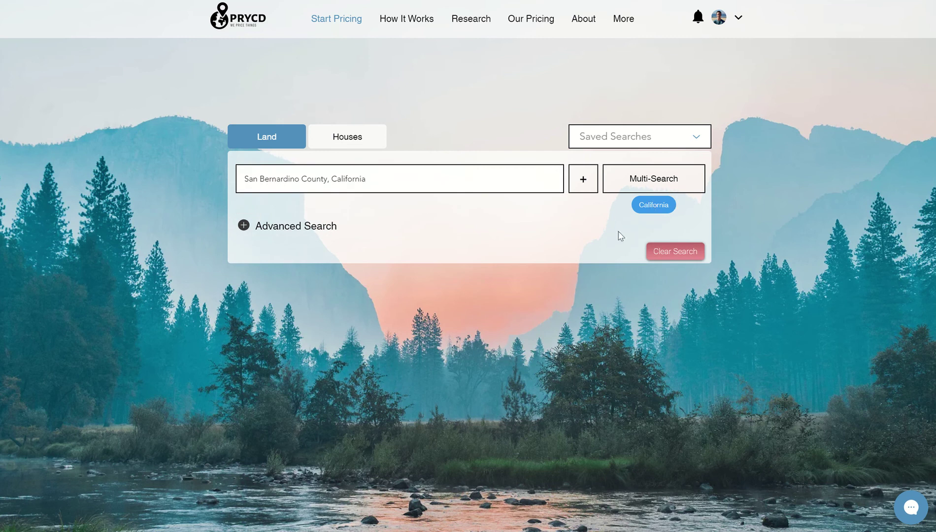
click(655, 208)
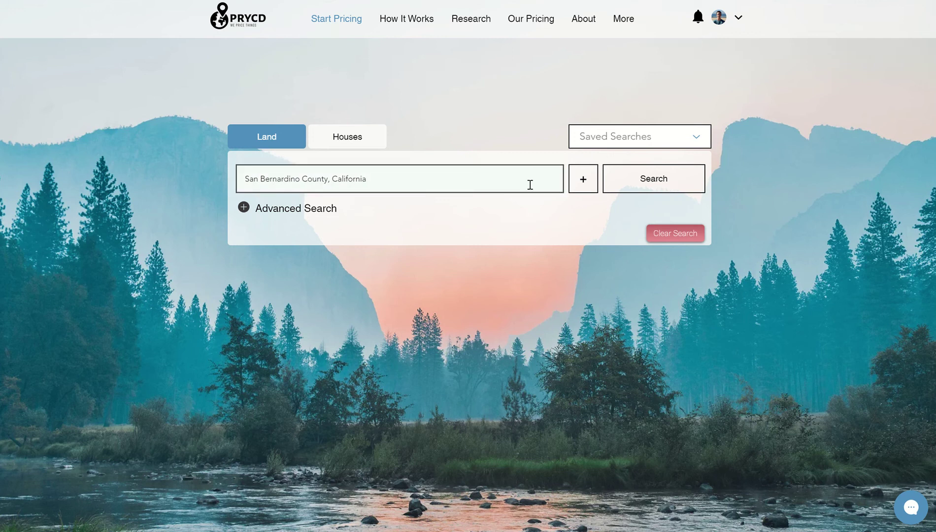
click(655, 181)
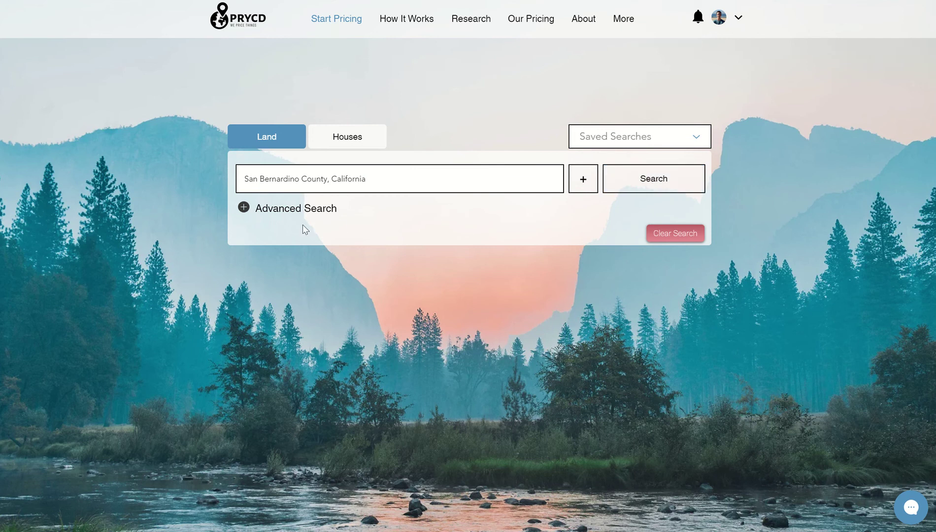
Step: Expand Advanced Search and scroll down to the Land Characteristics and Land Use filters
click(243, 208)
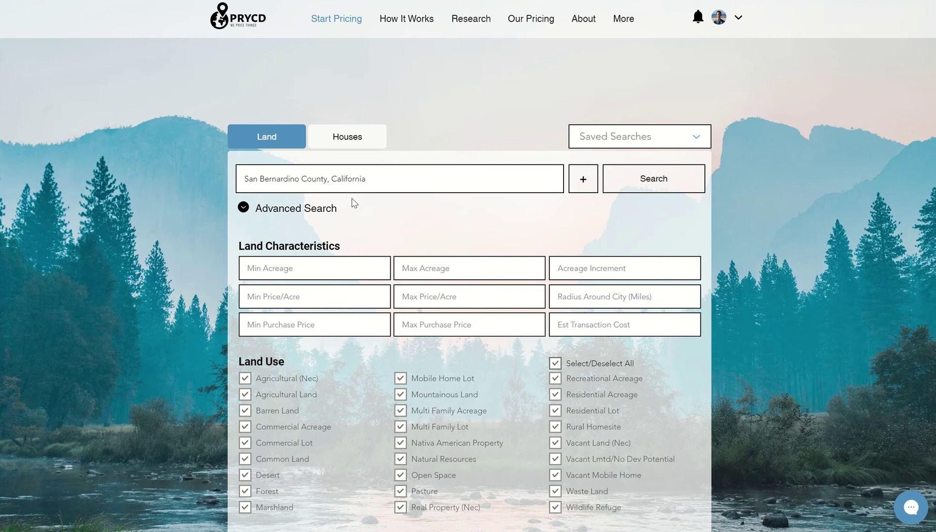
scroll(419, 192, down, 2)
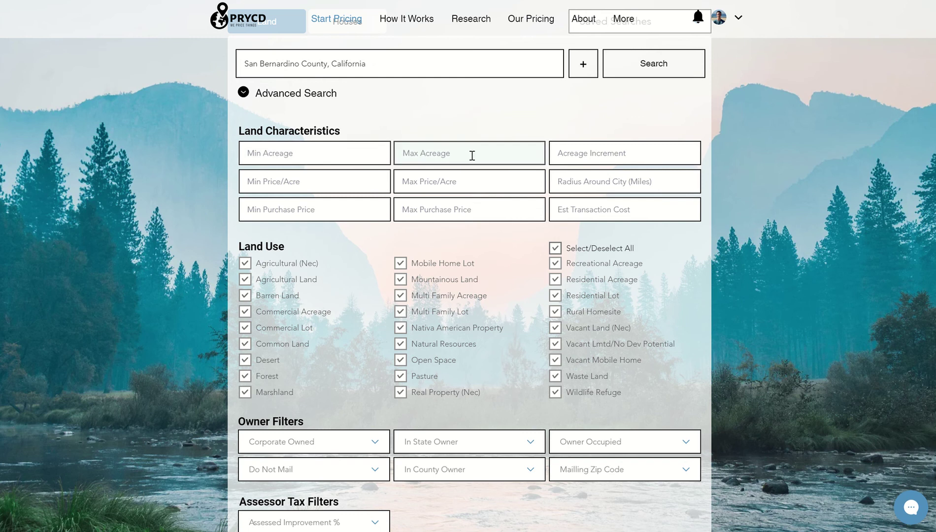
Step: Enter 5 and 50 in the first two Land Characteristics fields
click(312, 153)
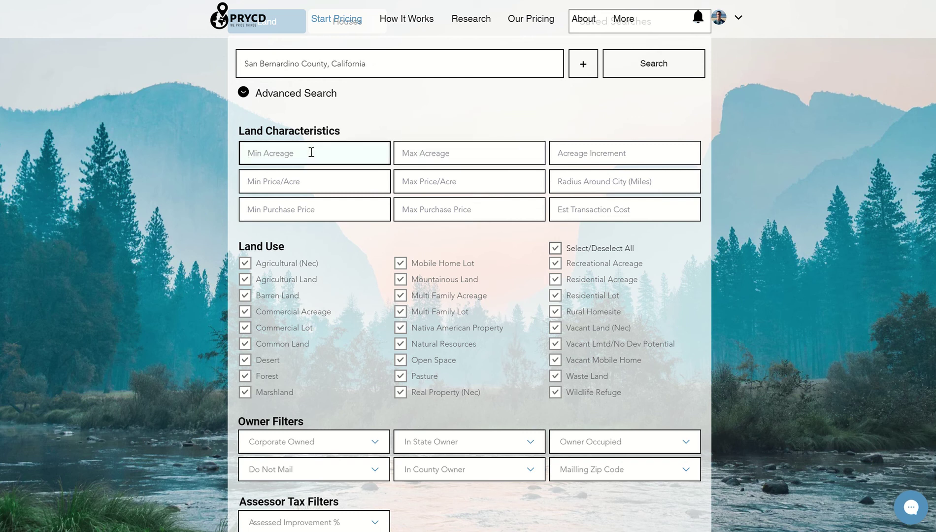
text(5)
click(471, 151)
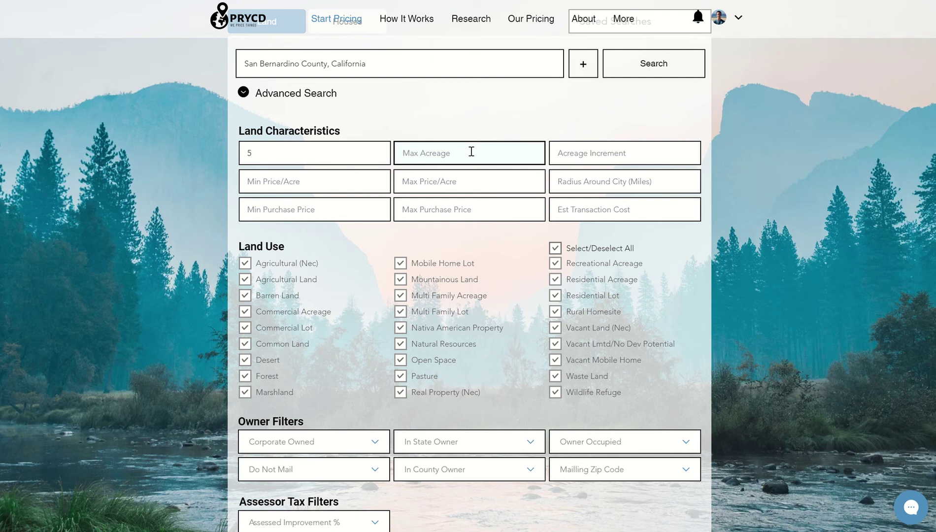
text(50)
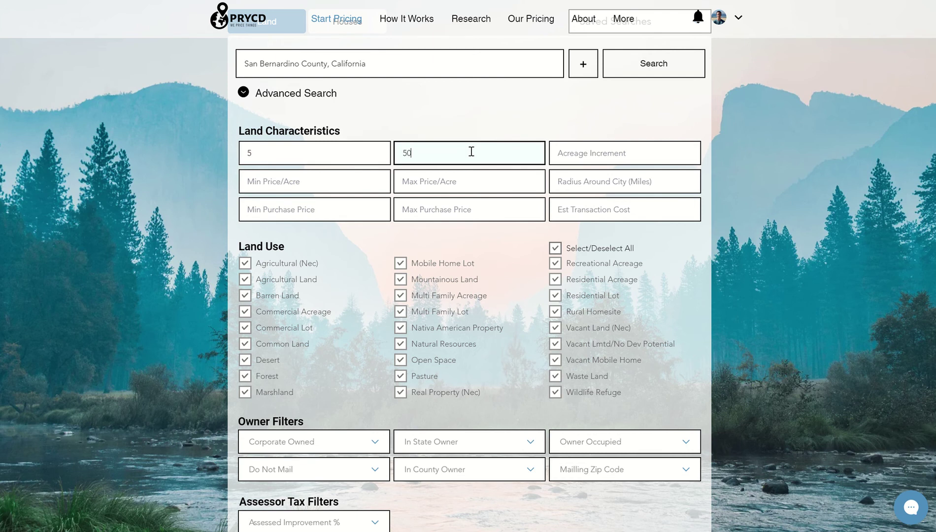
Step: Set the third Land Characteristics field to 1
click(598, 153)
text(5)
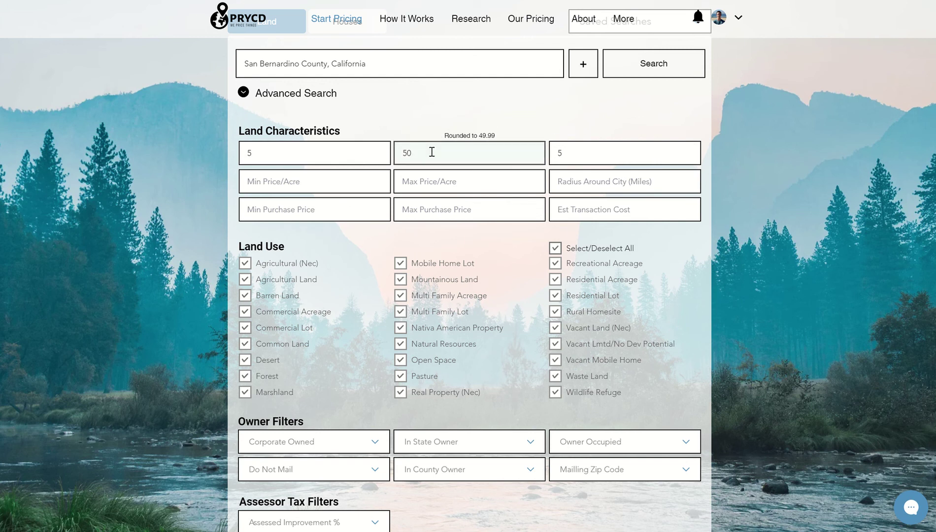
double_click(581, 153)
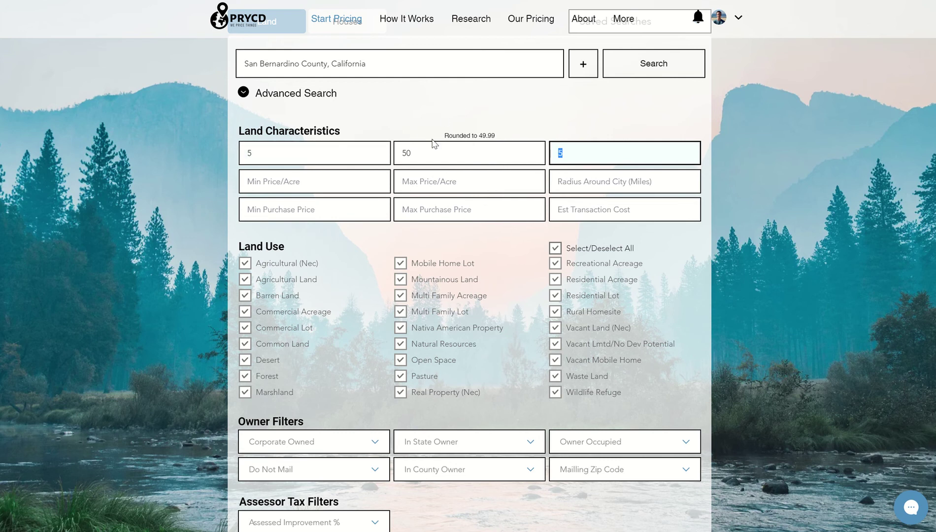
text(50)
click(602, 97)
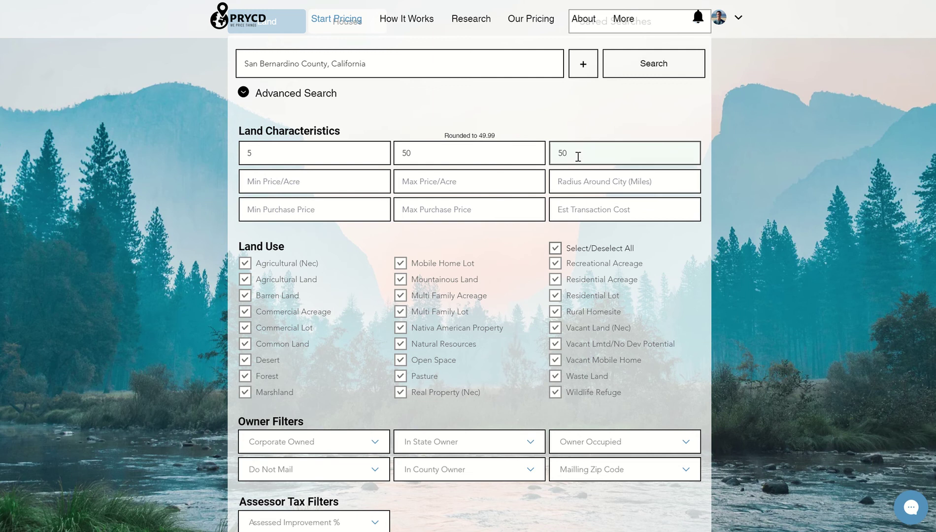
key(Tab)
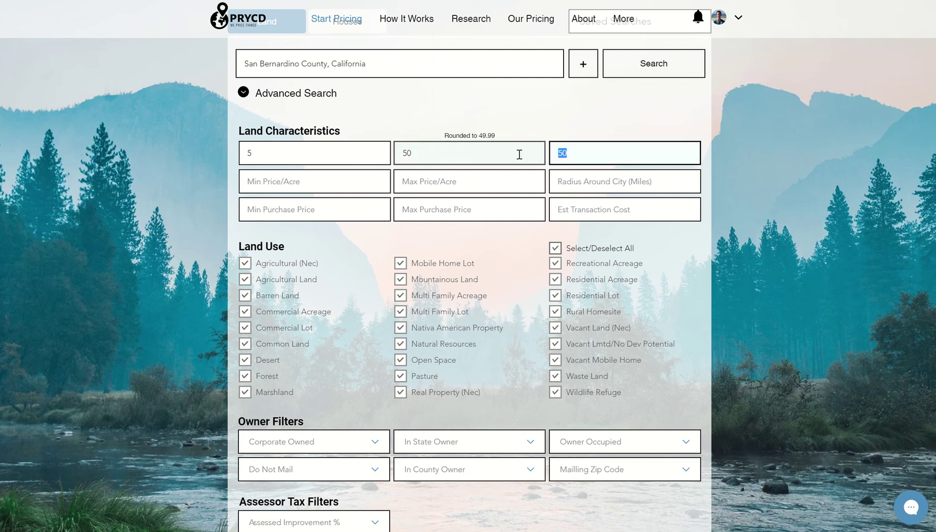
text(1)
click(588, 124)
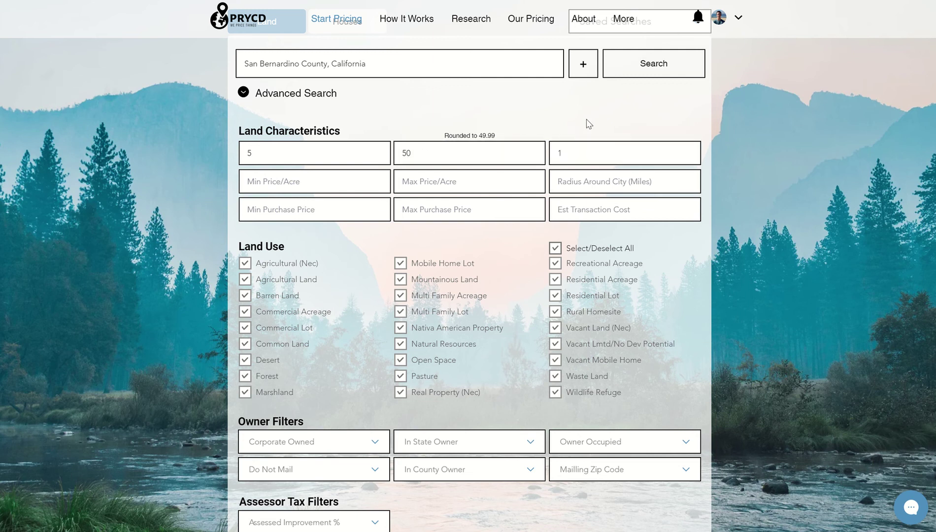
click(581, 153)
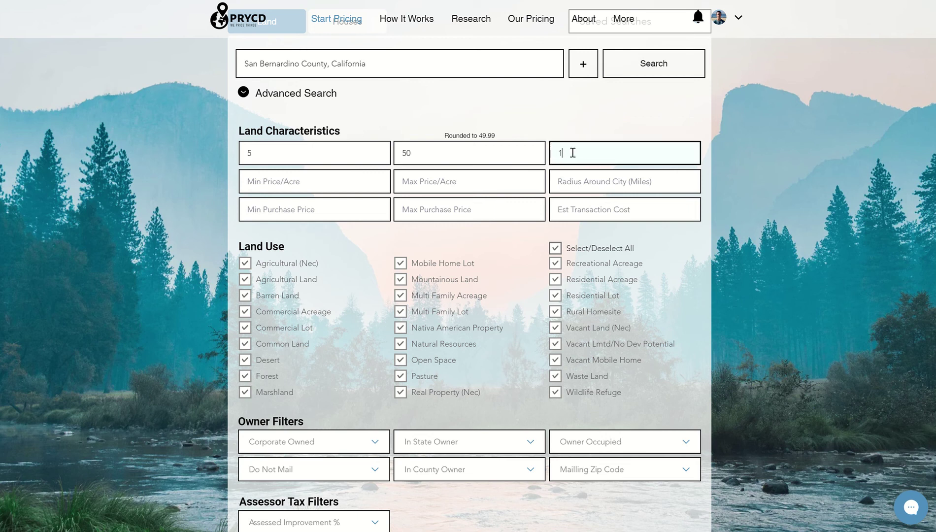
drag(574, 151, 539, 151)
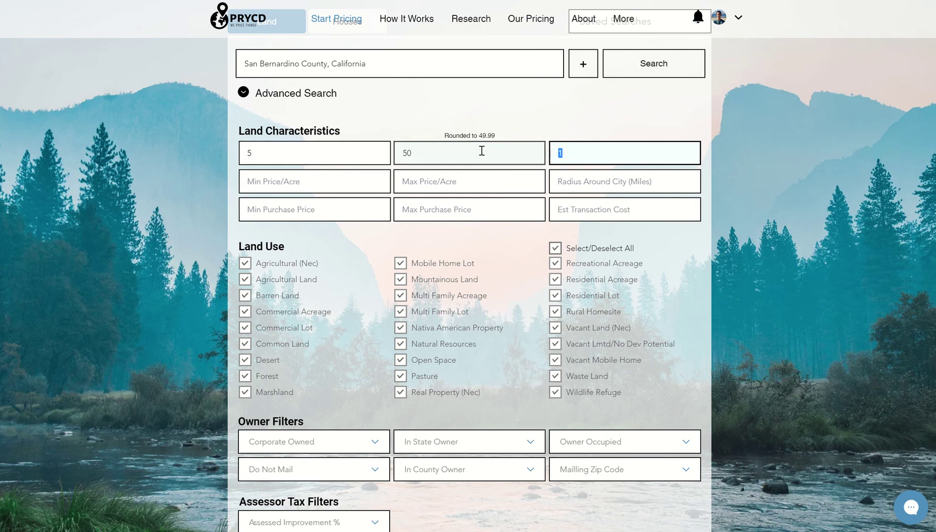
click(575, 110)
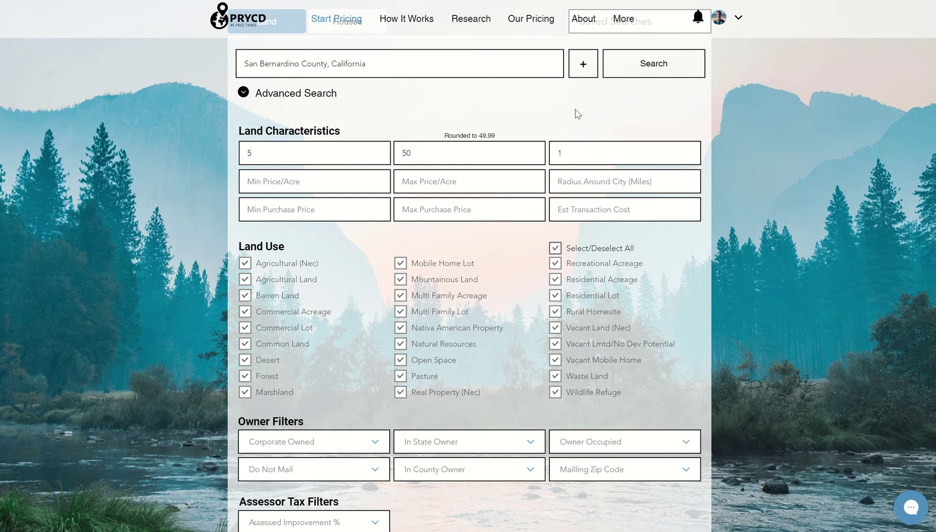
click(316, 186)
text(5000)
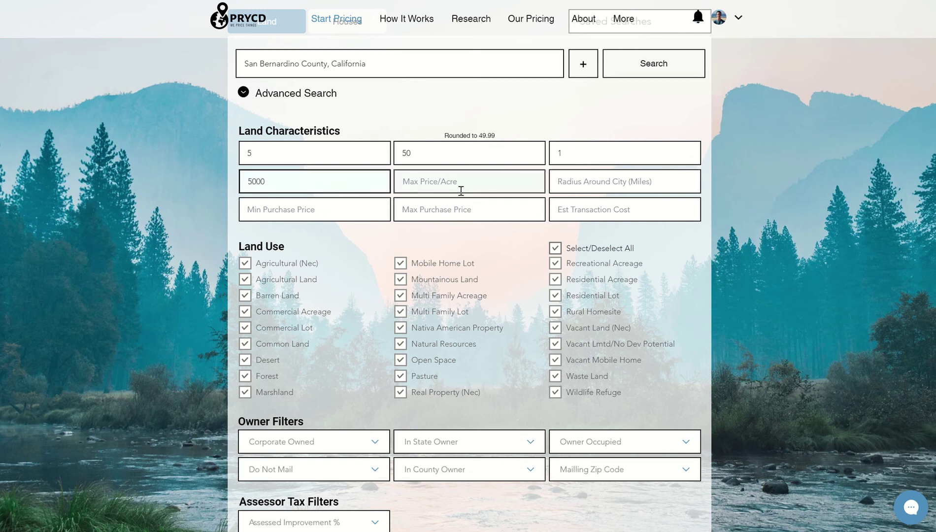
click(461, 190)
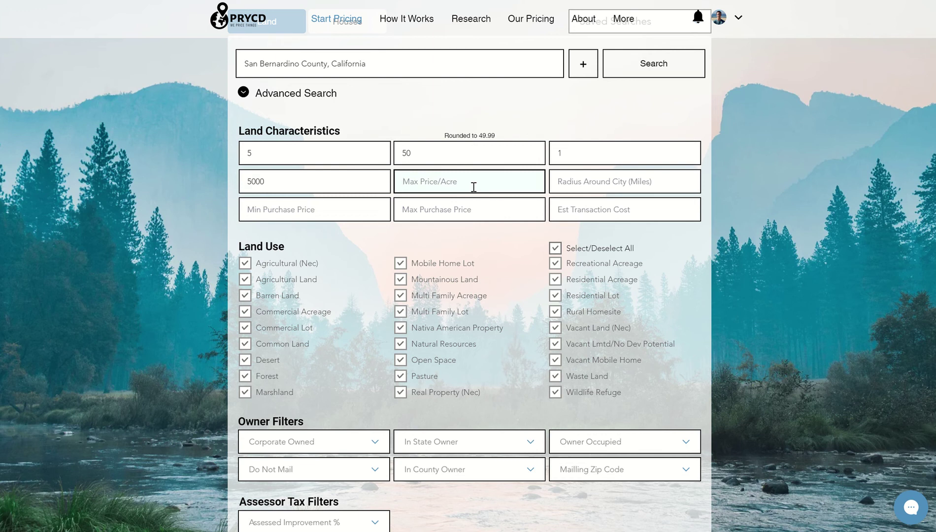
text(15000)
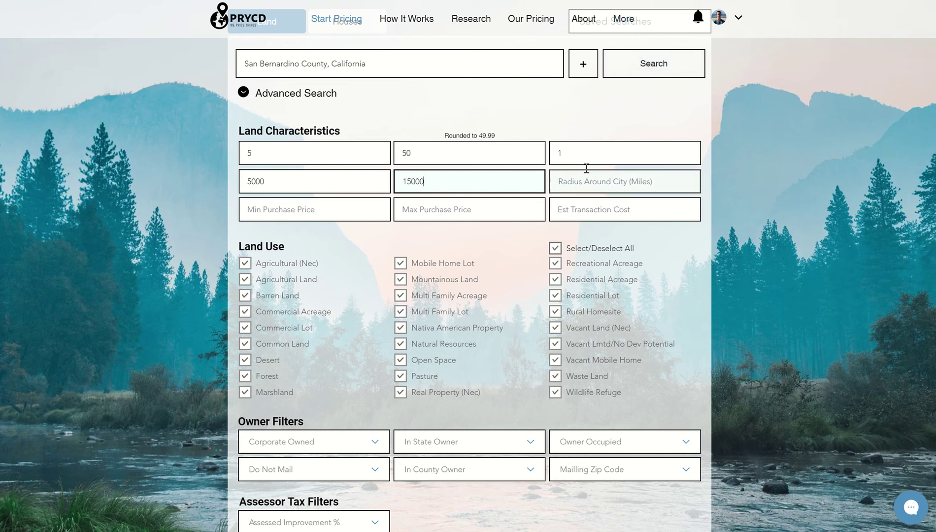
drag(448, 183, 192, 175)
key(BackSpace)
key(BackSpace)
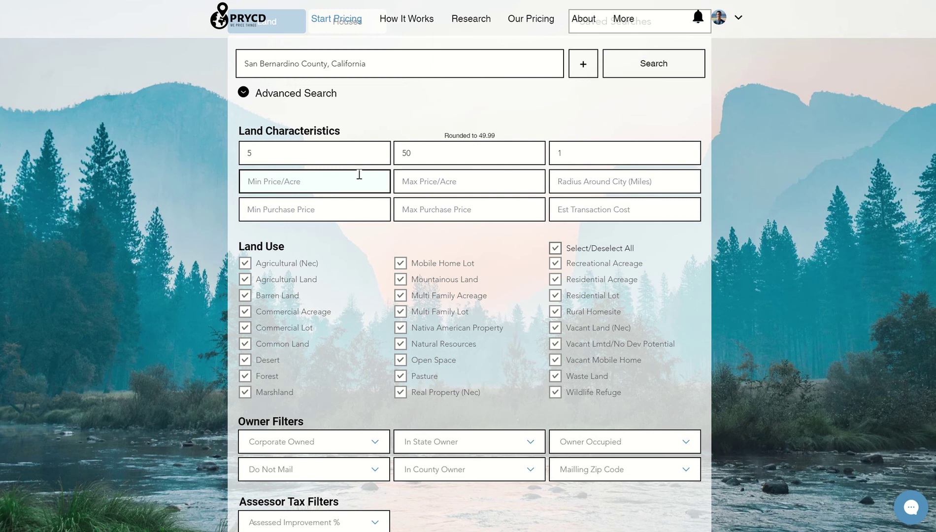
click(489, 96)
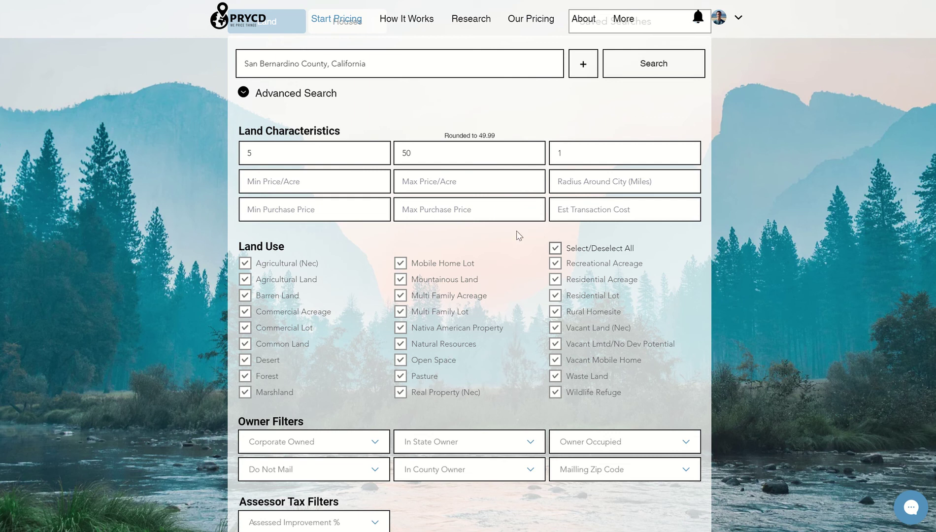
click(611, 182)
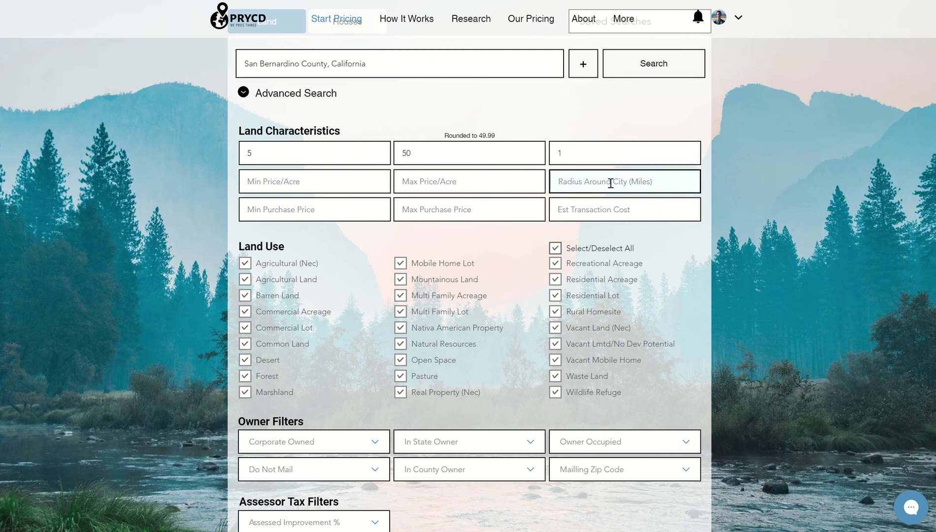
Step: Change the search location to Los Angeles, California
click(354, 69)
triple_click(354, 69)
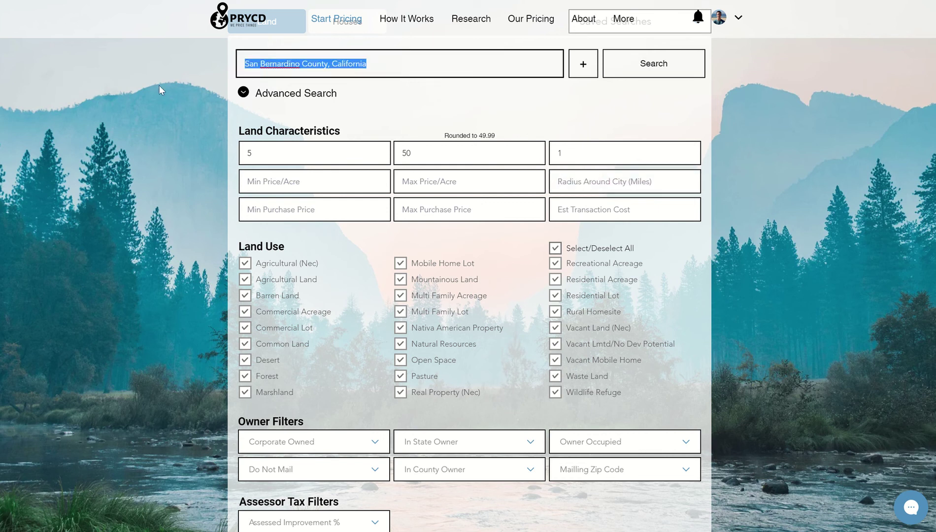
text(los angel)
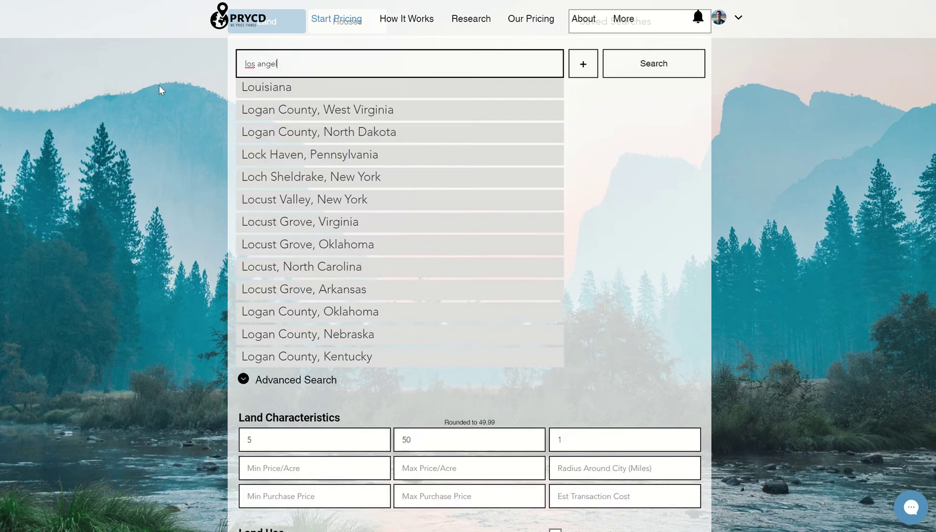
click(381, 113)
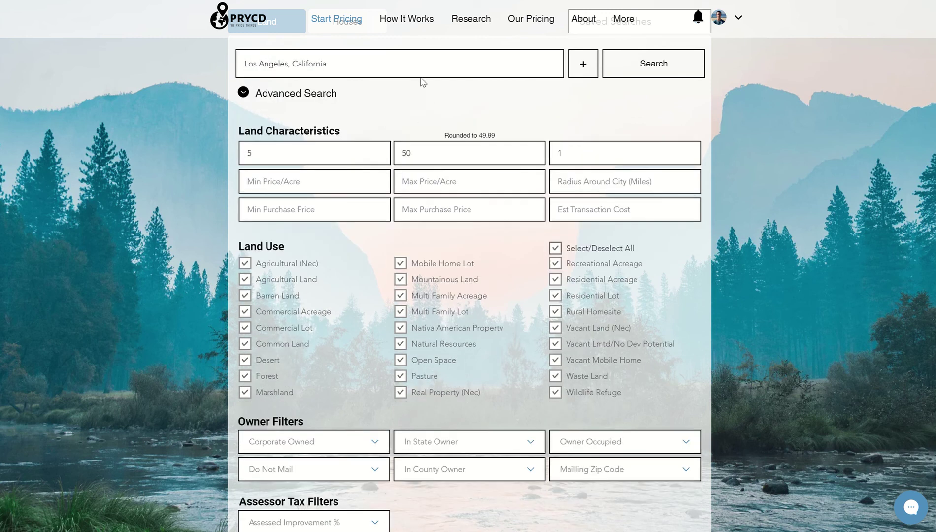
Step: Enter a 75-mile radius around the city, then clear it back to blank
click(591, 185)
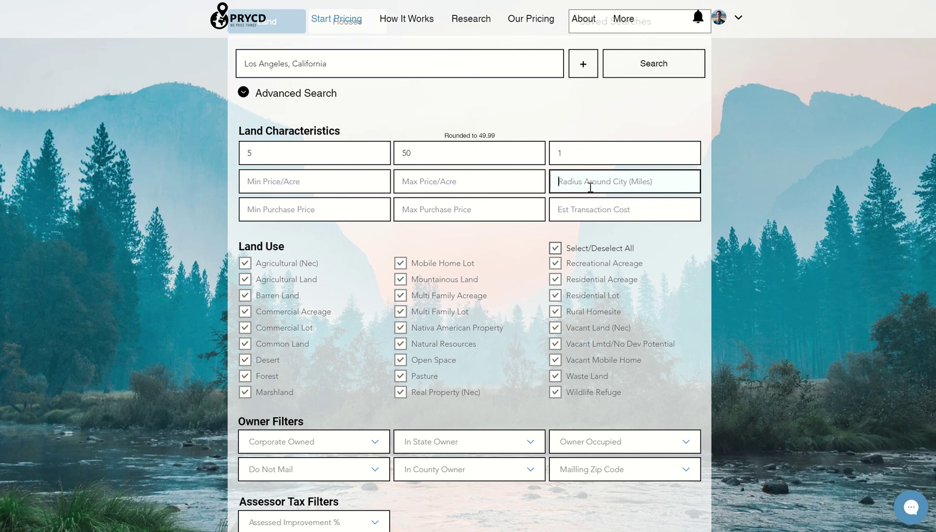
text(75)
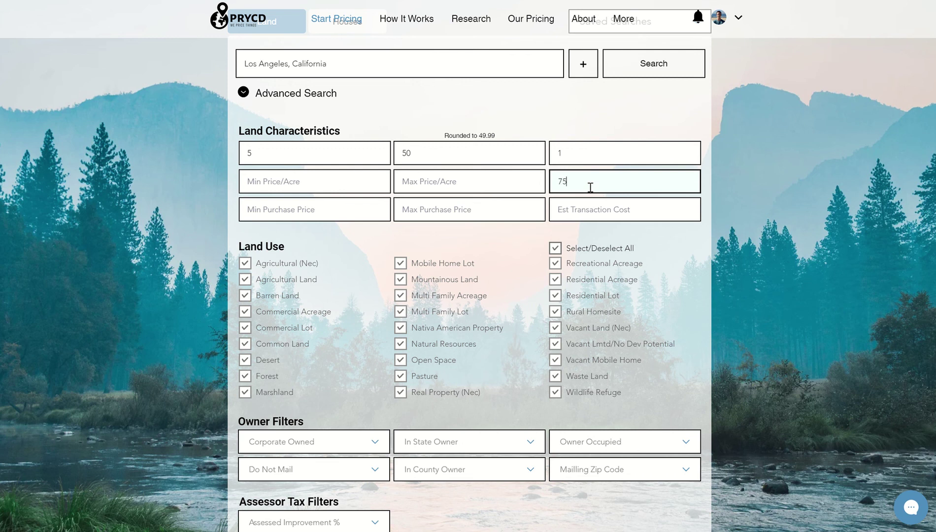
click(683, 143)
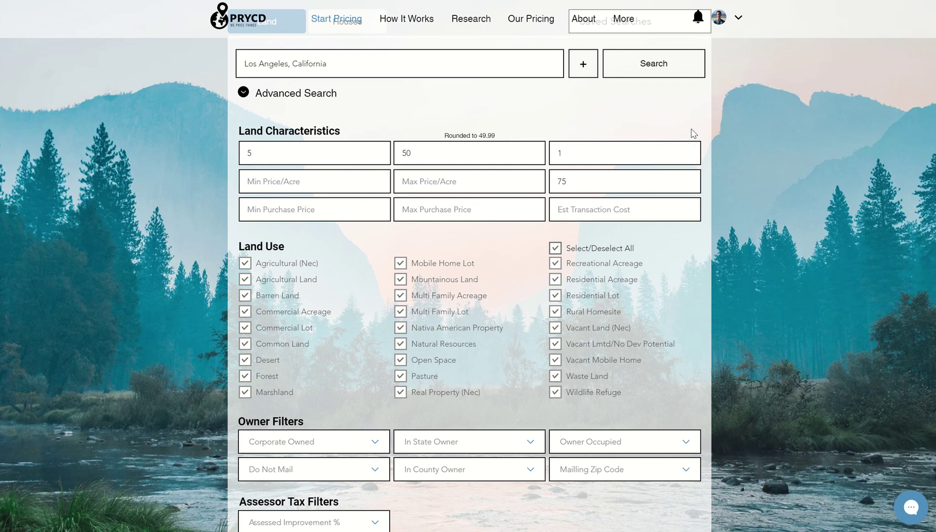
drag(610, 182, 516, 185)
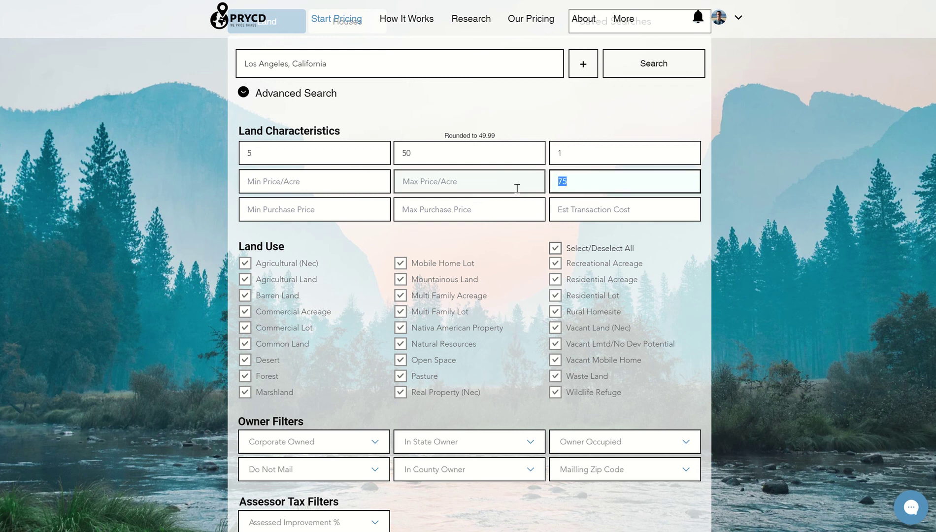
key(BackSpace)
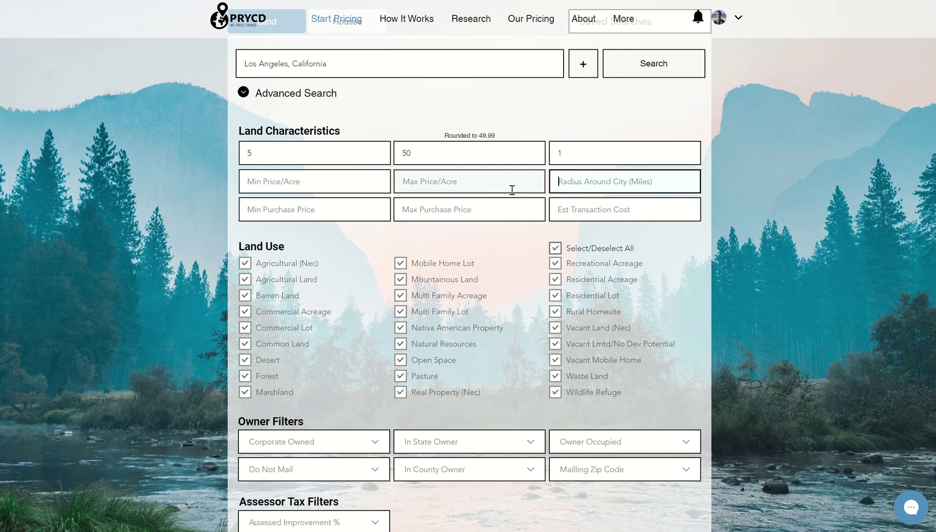
click(670, 138)
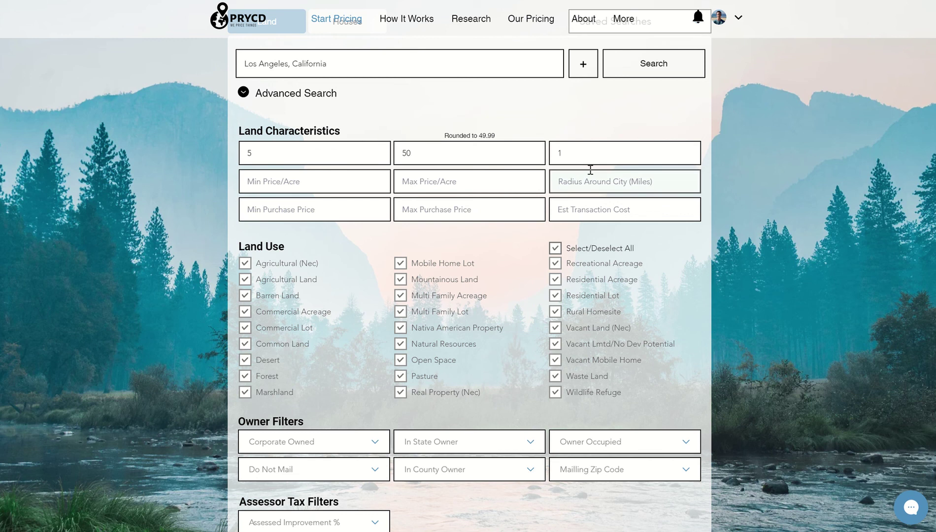
Step: Enter a 5000 minimum purchase price and 1000 in the next price field, then erase the 1000
click(305, 212)
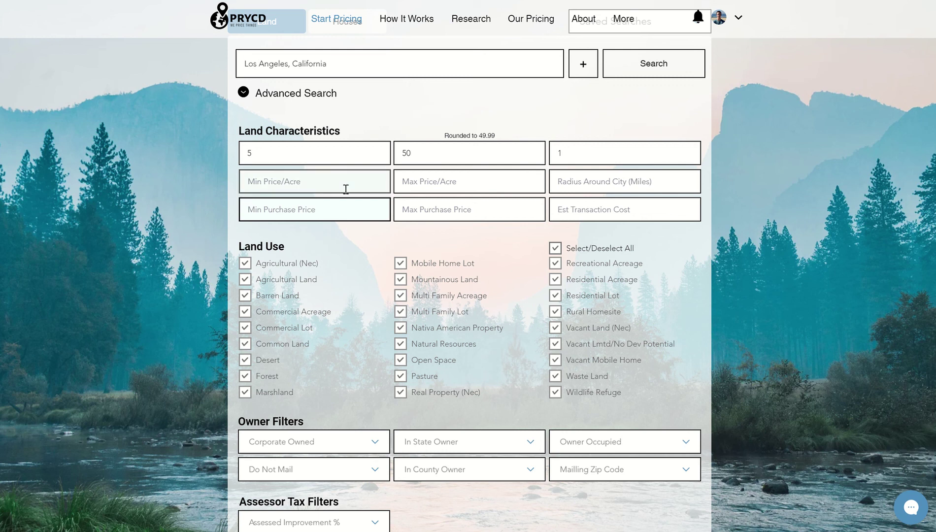
text(5000)
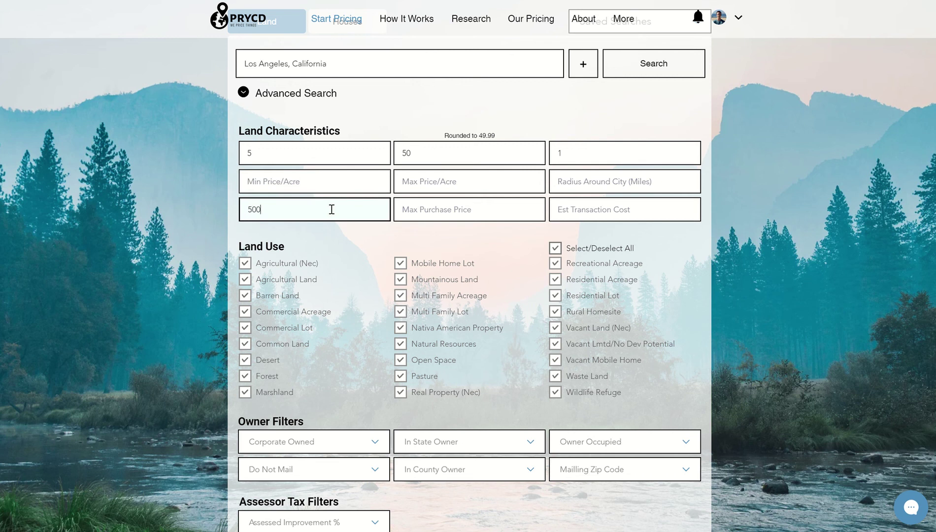
click(483, 213)
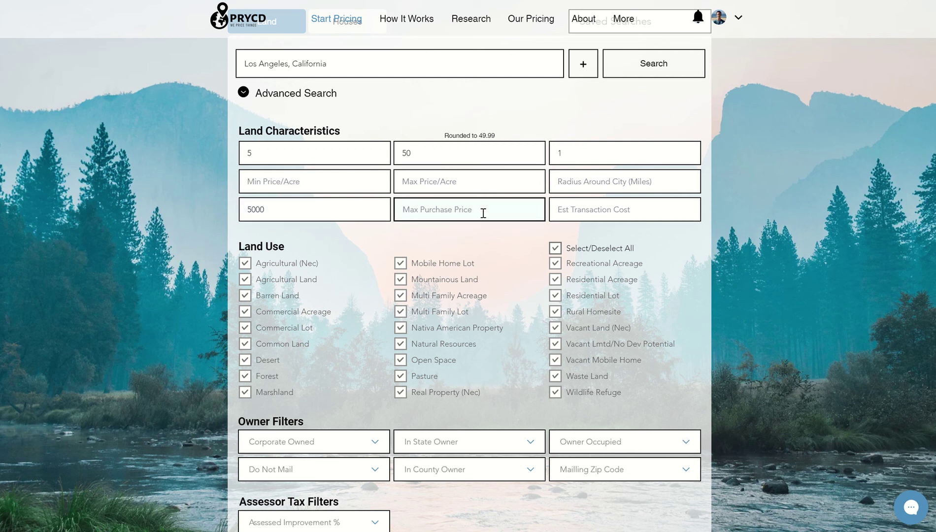
text(10000)
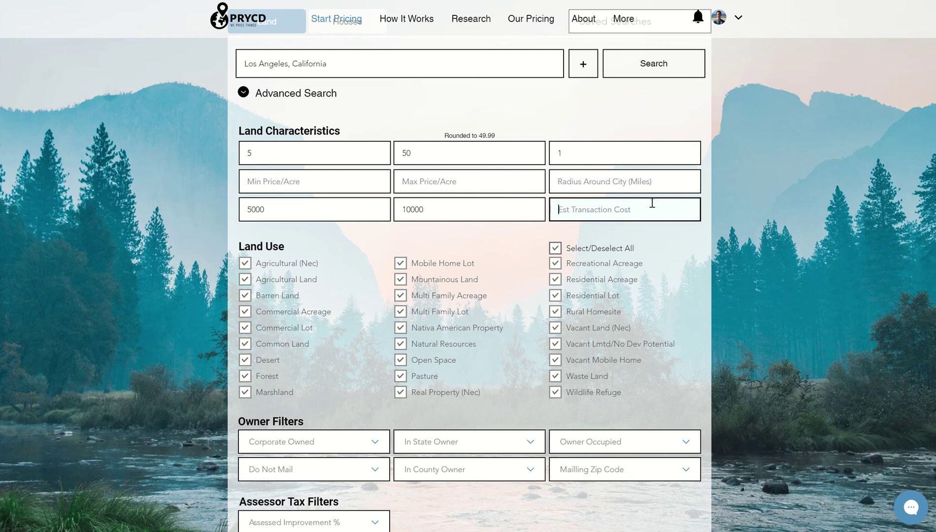
text(1000)
click(707, 208)
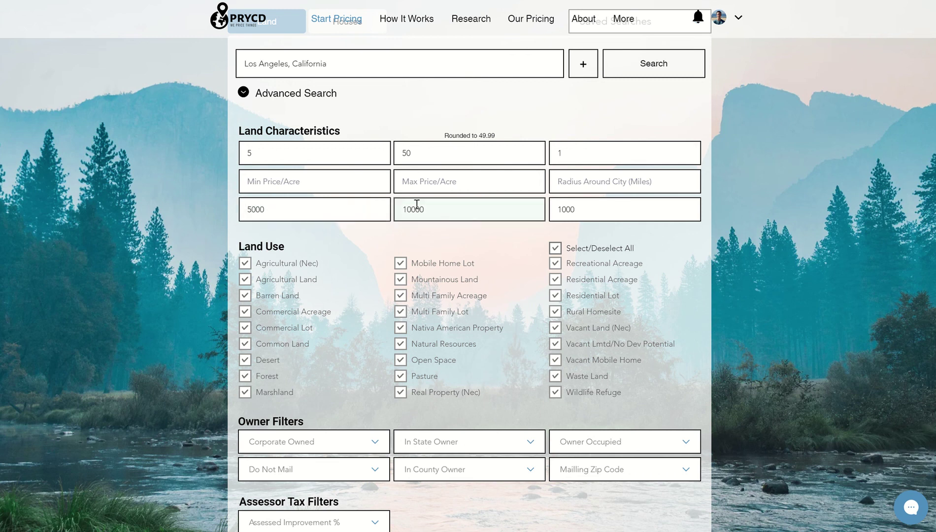
click(599, 209)
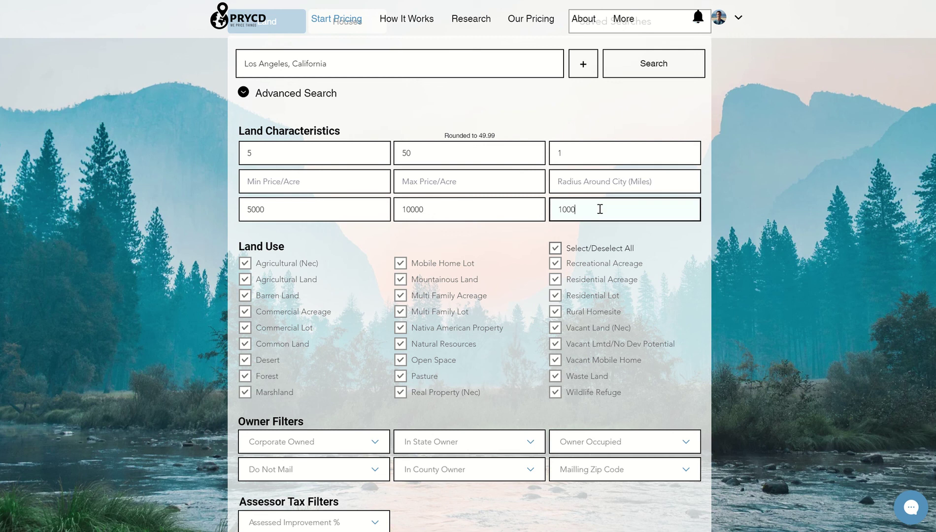
key(BackSpace)
key(BackSpace)
key(BackSpace)
key(BackSpace)
Step: Delete the maximum and minimum purchase price values
click(447, 207)
drag(447, 207, 365, 206)
key(BackSpace)
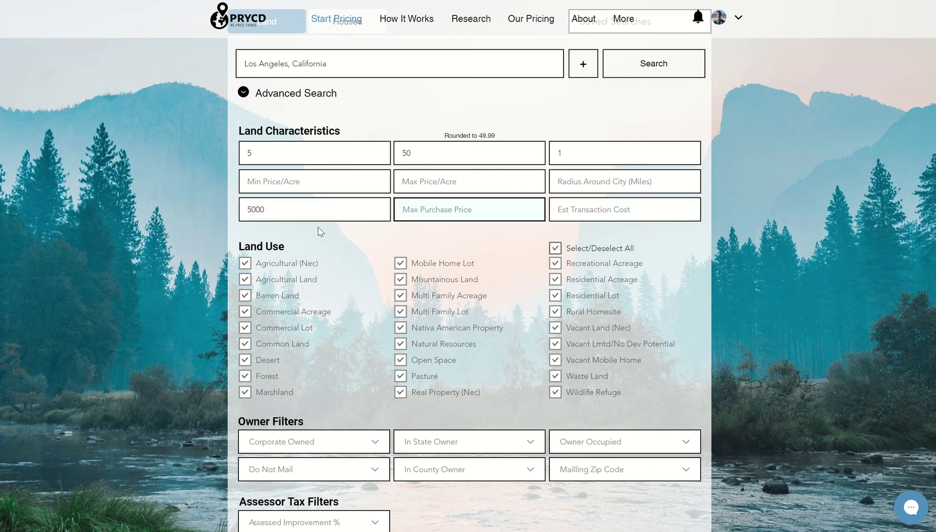
drag(310, 215, 183, 221)
key(BackSpace)
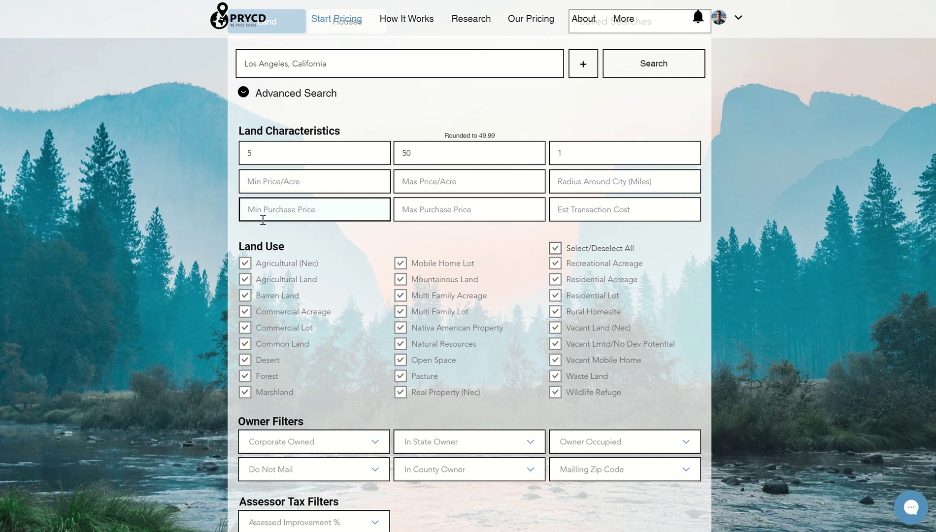
Step: Change the third Land Characteristics value from 1 to 5
drag(621, 155, 476, 151)
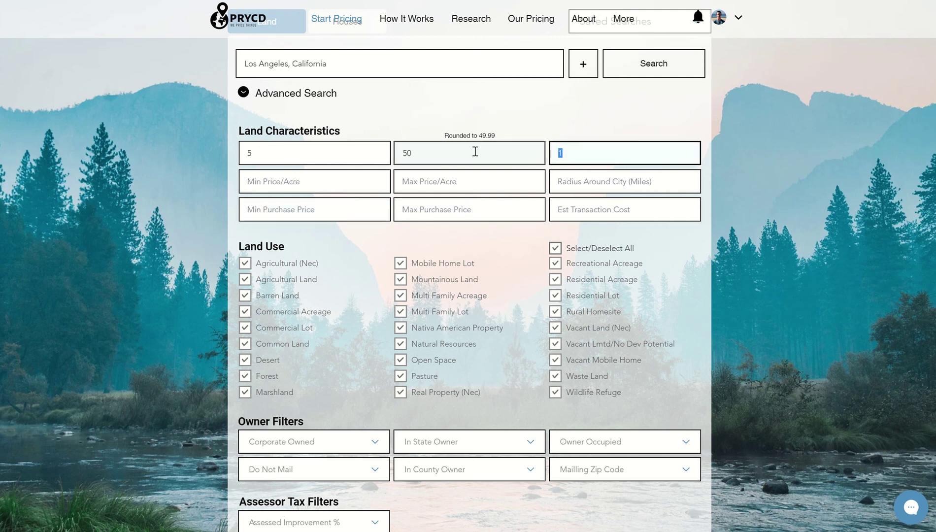
text(5)
click(586, 130)
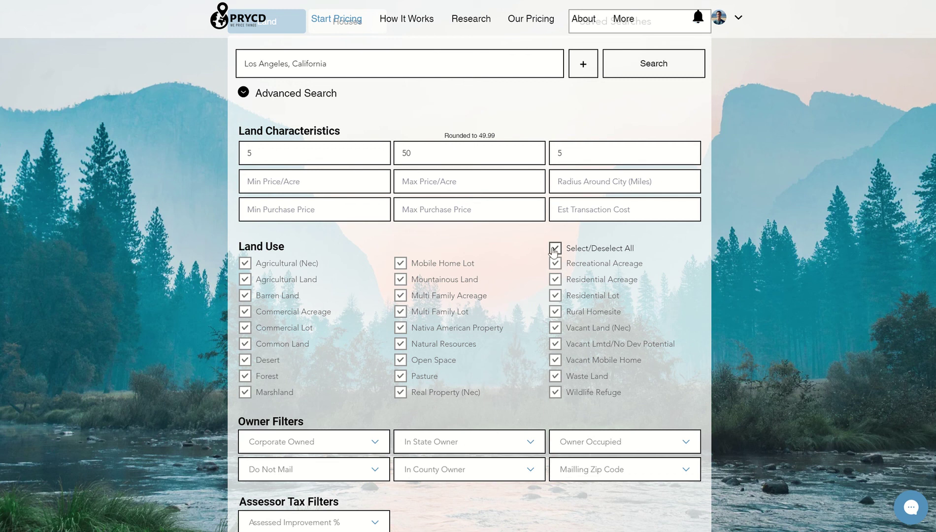
click(555, 248)
click(400, 296)
click(400, 279)
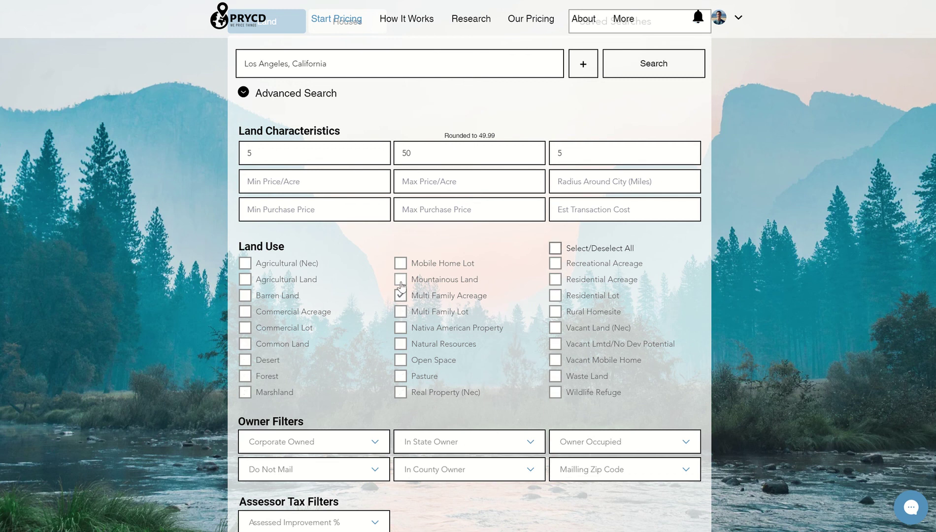
click(400, 263)
click(400, 295)
click(400, 279)
click(400, 262)
click(555, 248)
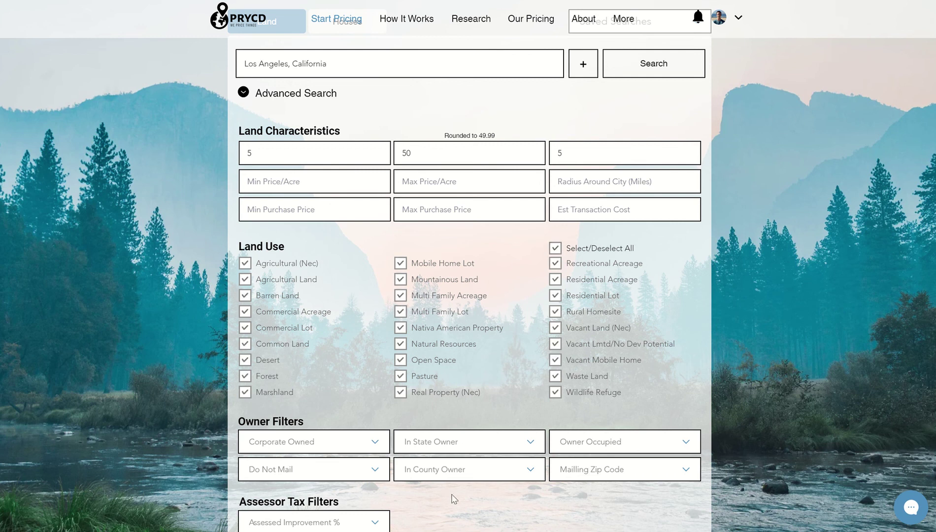
click(245, 312)
click(245, 328)
click(245, 328)
click(245, 311)
Step: Scroll past the Land Use list to the Owner, Assessor Tax, Situs and Sale filters
scroll(438, 315, down, 5)
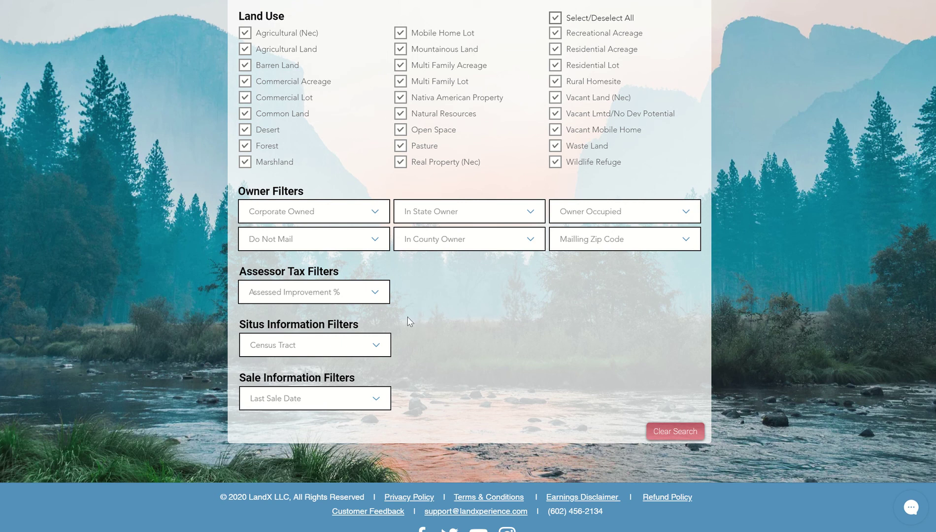
Step: Set Corporate Owned to Exclude Corporate Owned and Do Not Mail to Exclude Do Not Mail
click(363, 212)
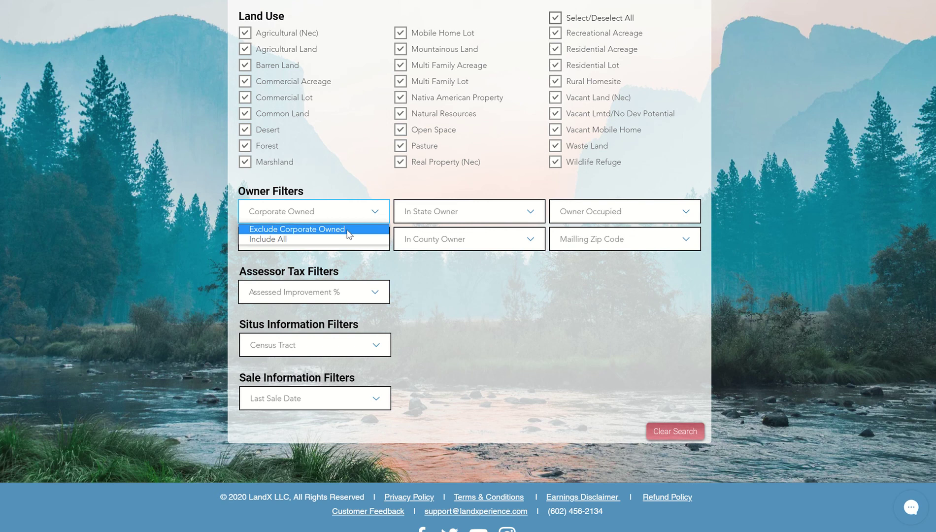
click(349, 235)
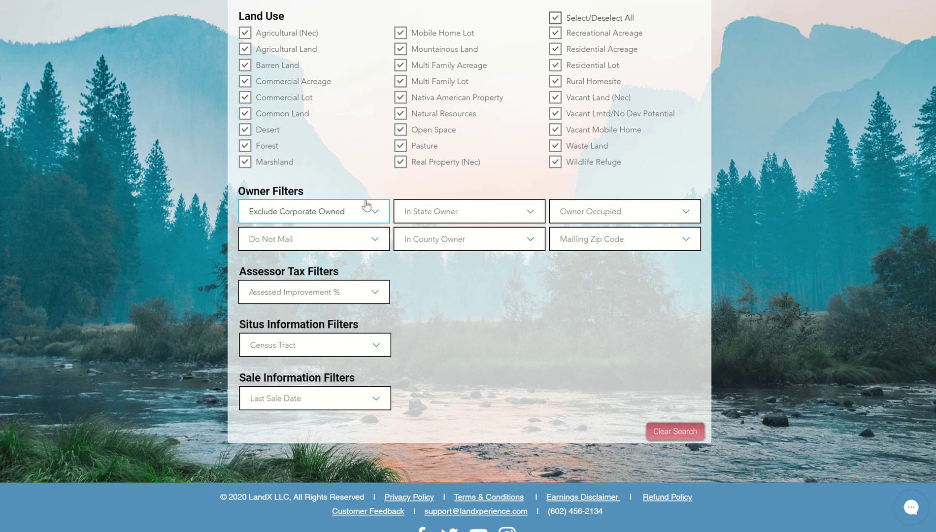
click(346, 245)
click(345, 248)
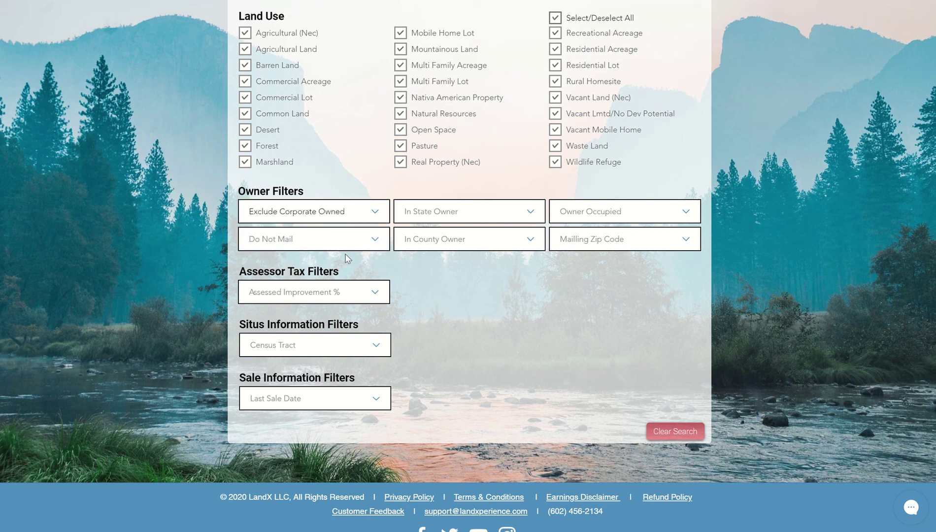
click(339, 247)
click(332, 256)
Step: Set the In County Owner filter to Include All
click(484, 215)
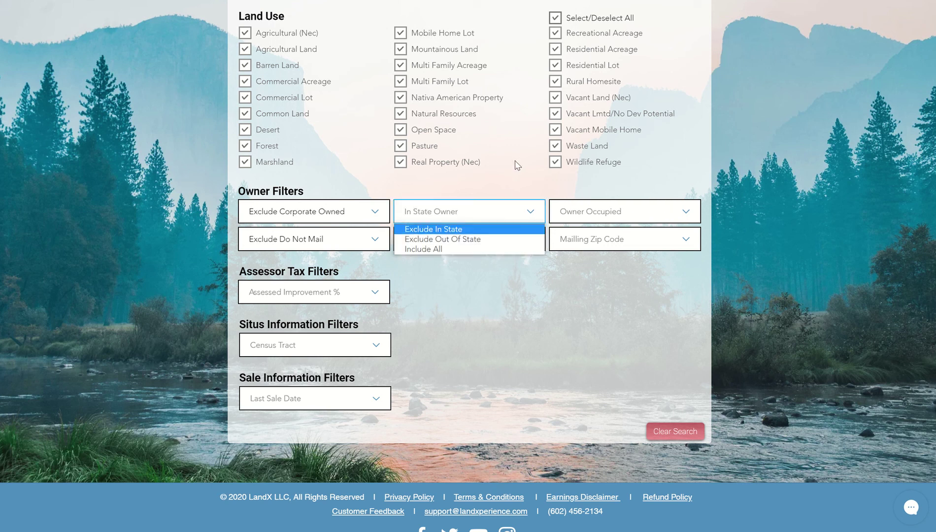
click(486, 213)
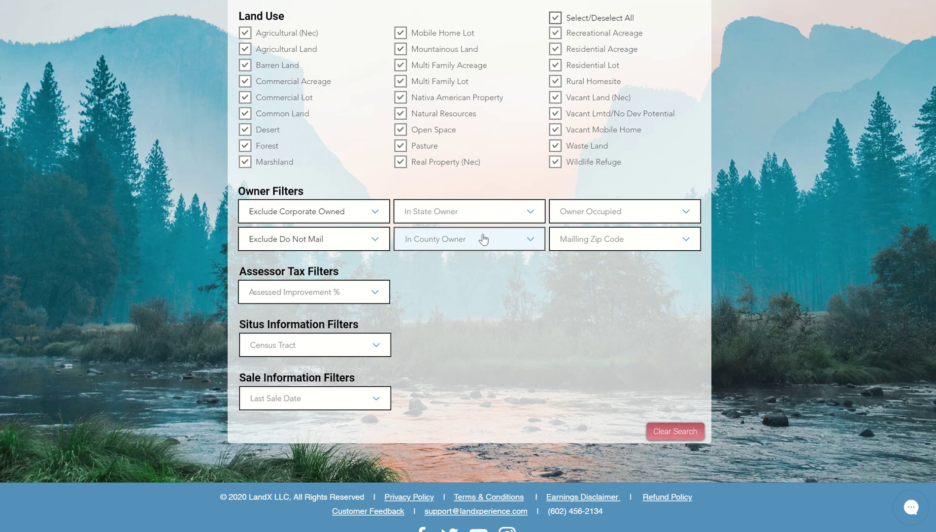
click(507, 240)
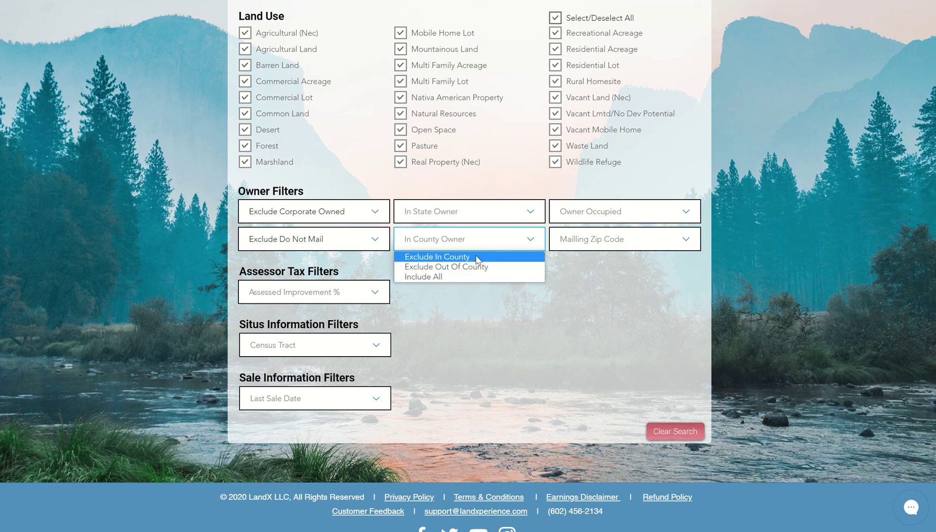
click(471, 257)
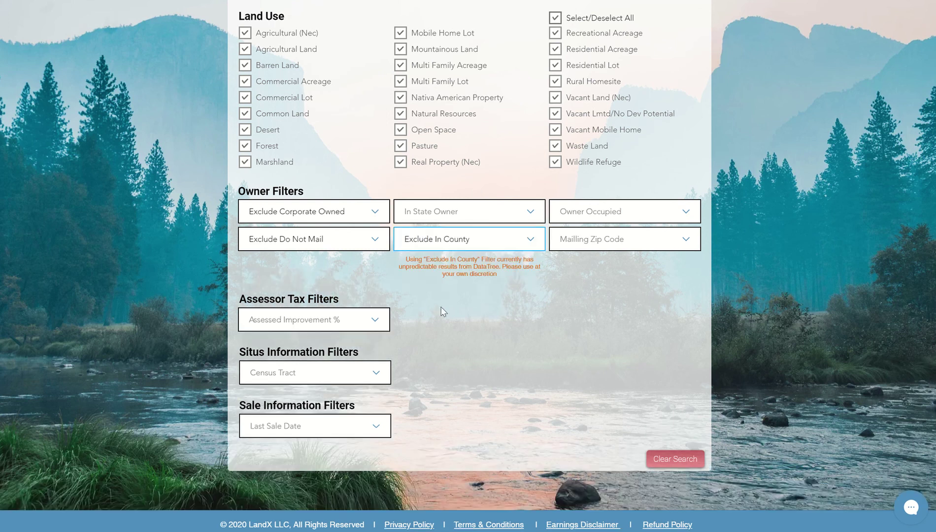
click(471, 243)
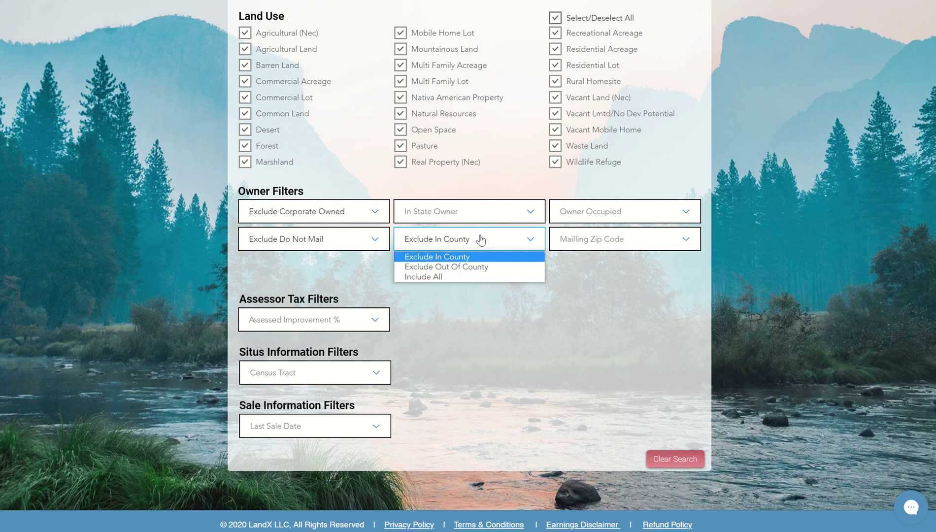
click(464, 268)
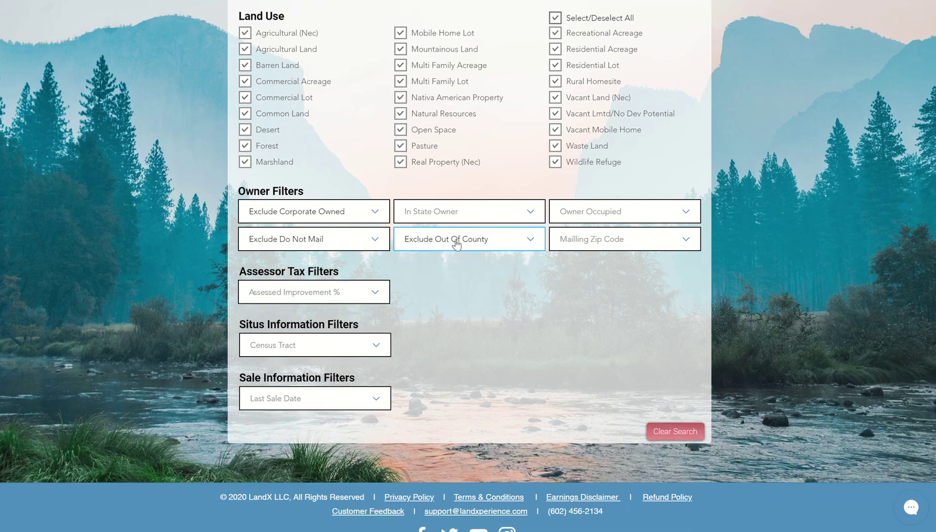
click(502, 242)
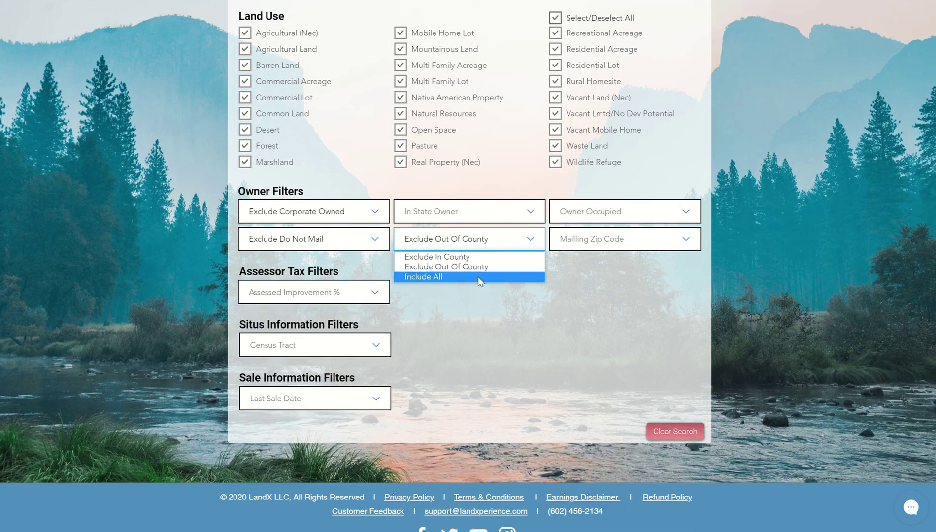
click(480, 277)
Step: Set In State Owner to Exclude In State, leaving owner-occupied and mailing zip filters unset
click(465, 210)
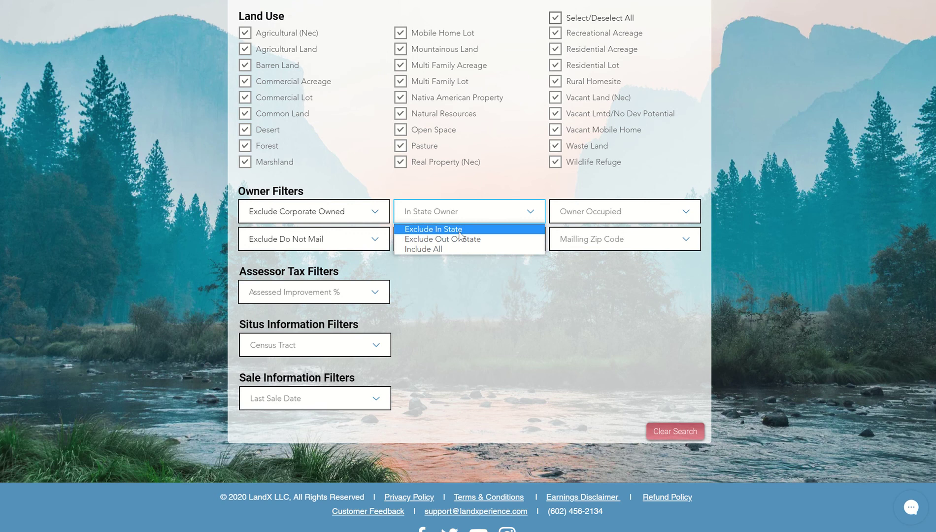
click(459, 230)
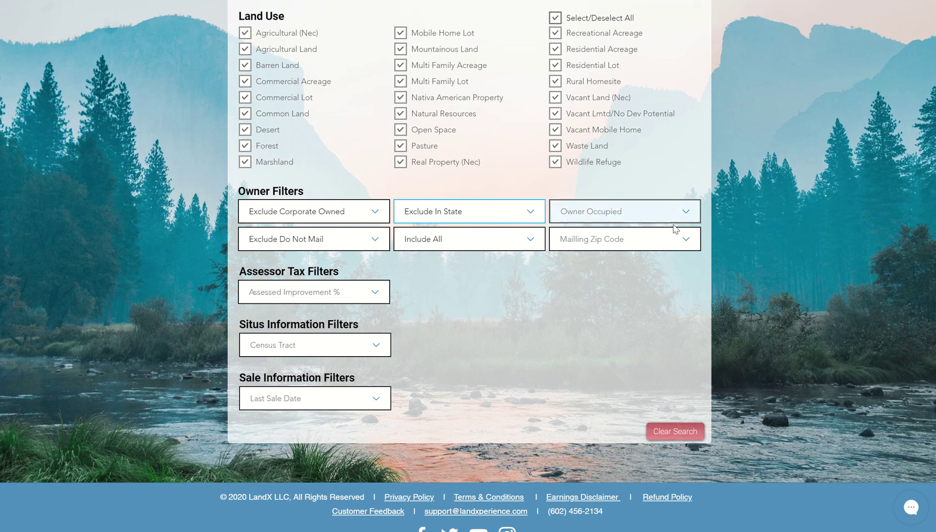
click(686, 210)
click(695, 186)
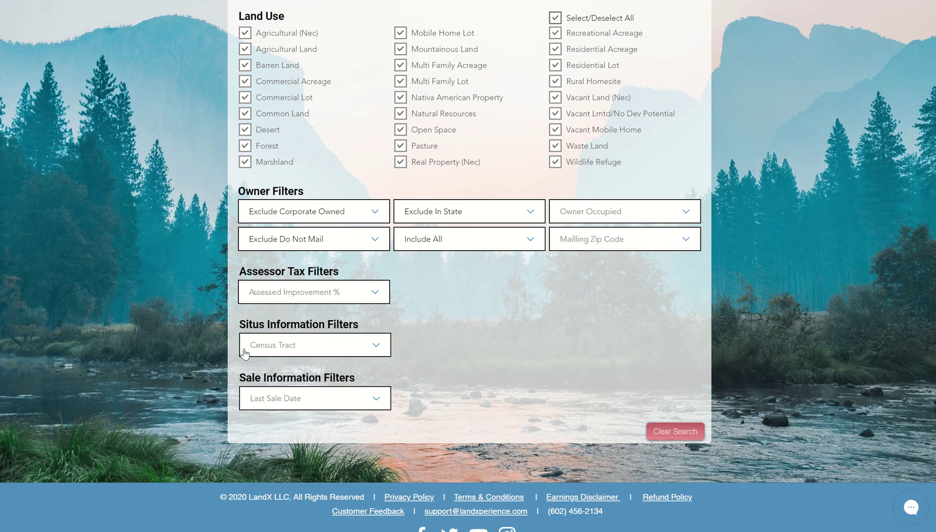
click(645, 240)
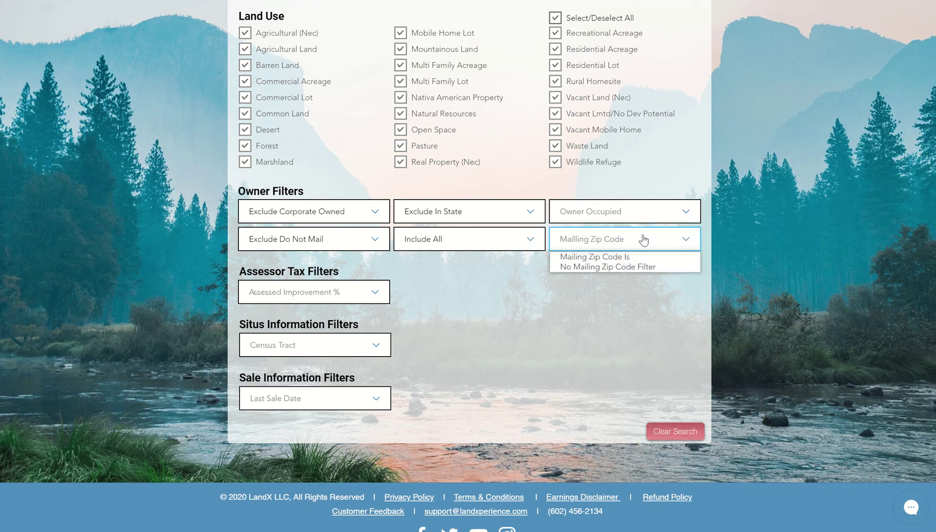
click(645, 240)
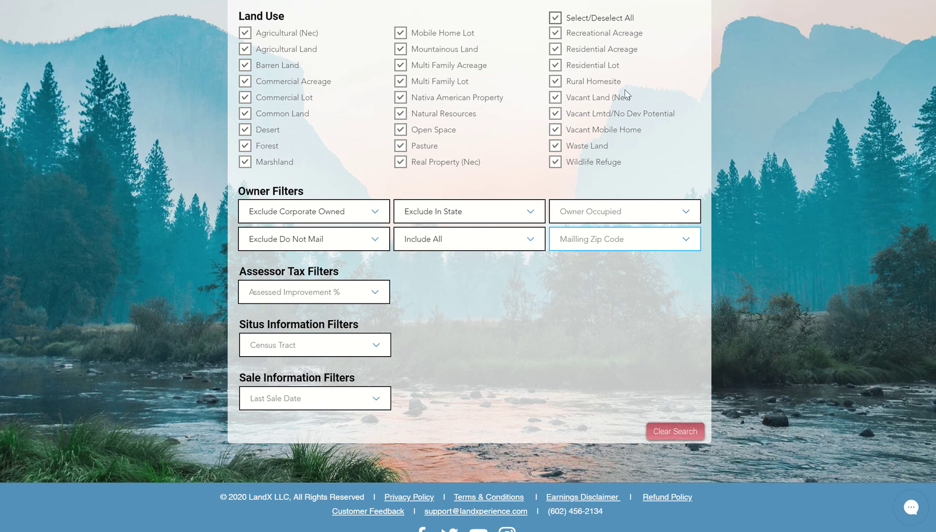
click(486, 213)
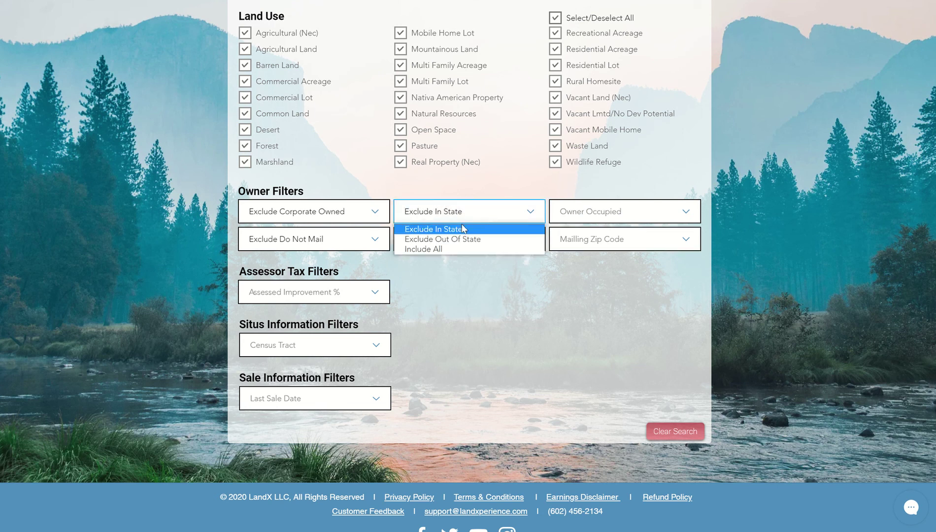
click(500, 189)
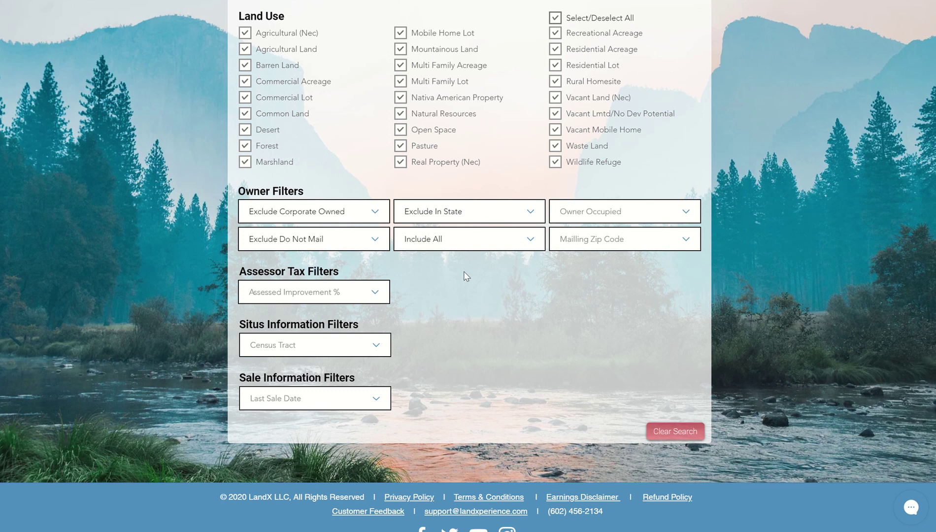
scroll(467, 276, down, 1)
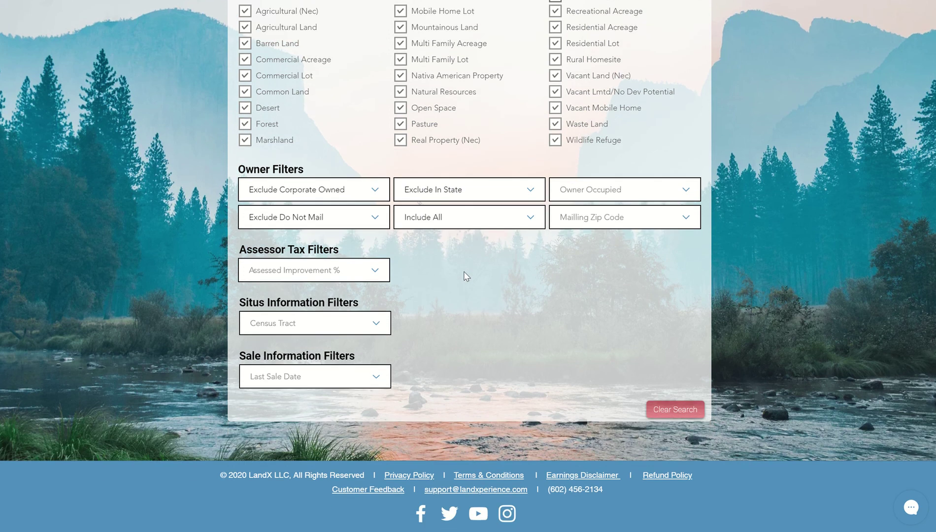
Step: Turn on the Assessed Improvement % filter with a low of 0 and high of 20
click(375, 271)
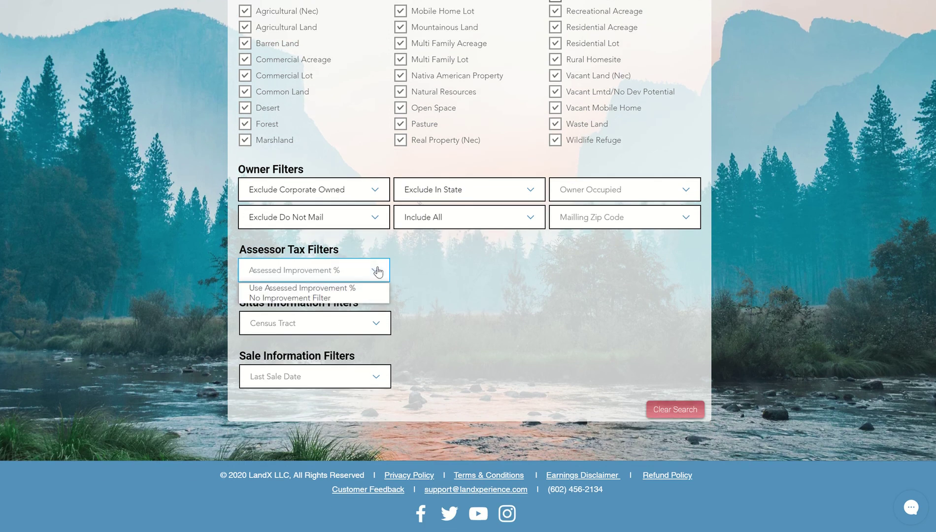
click(281, 288)
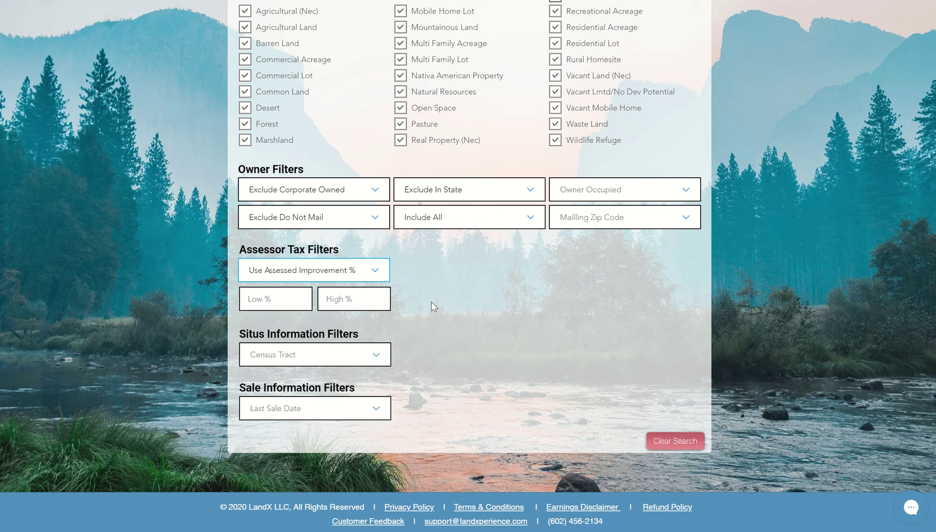
click(341, 299)
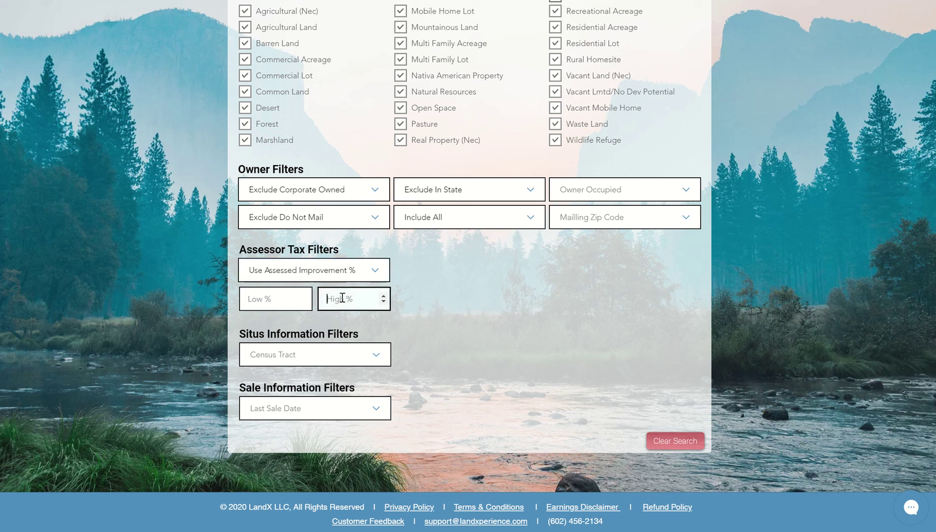
text(0)
click(271, 299)
text(0)
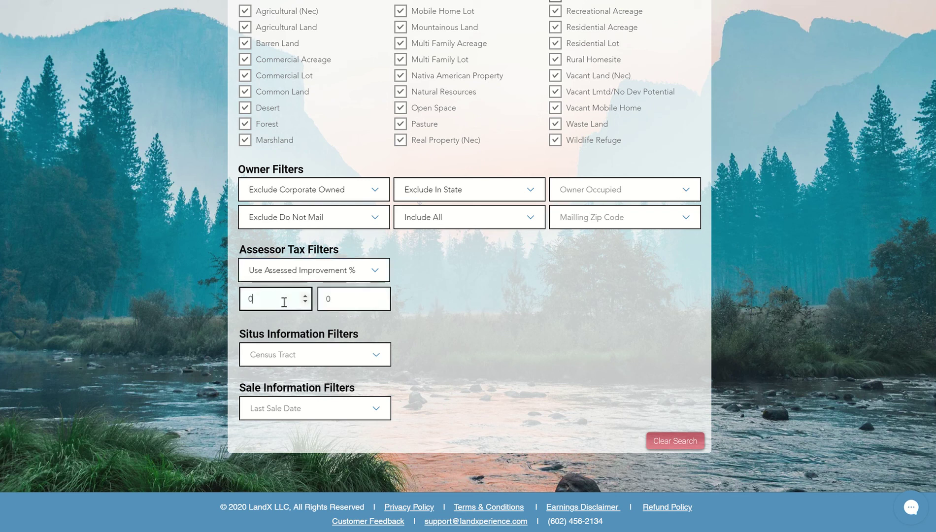
click(433, 302)
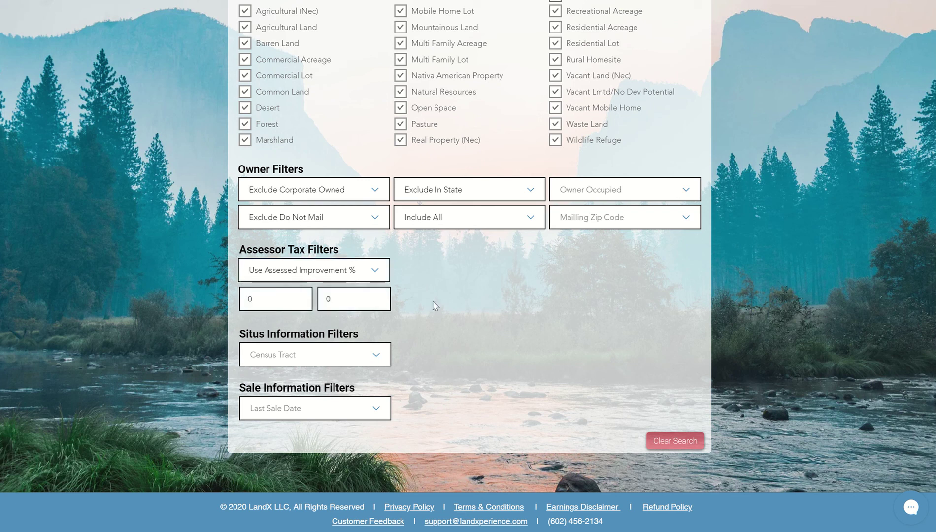
double_click(351, 300)
text(2)
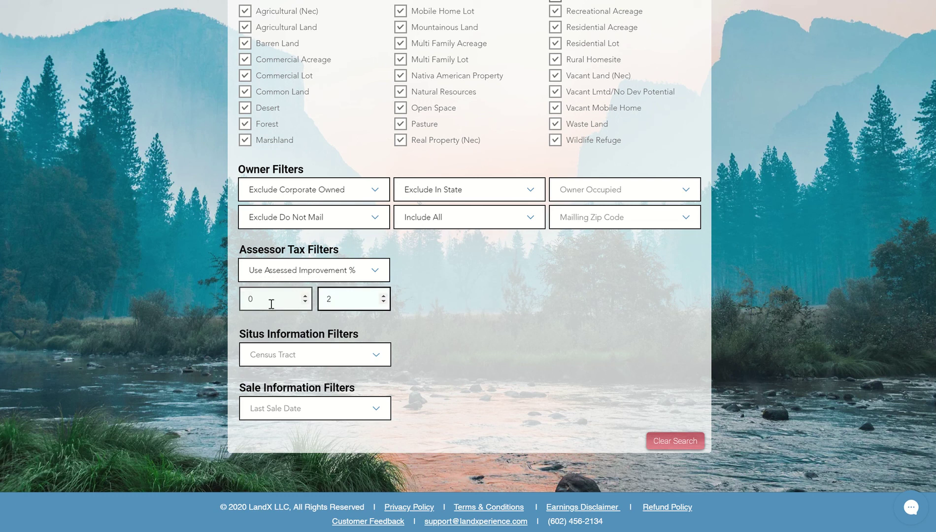
text(0)
click(438, 275)
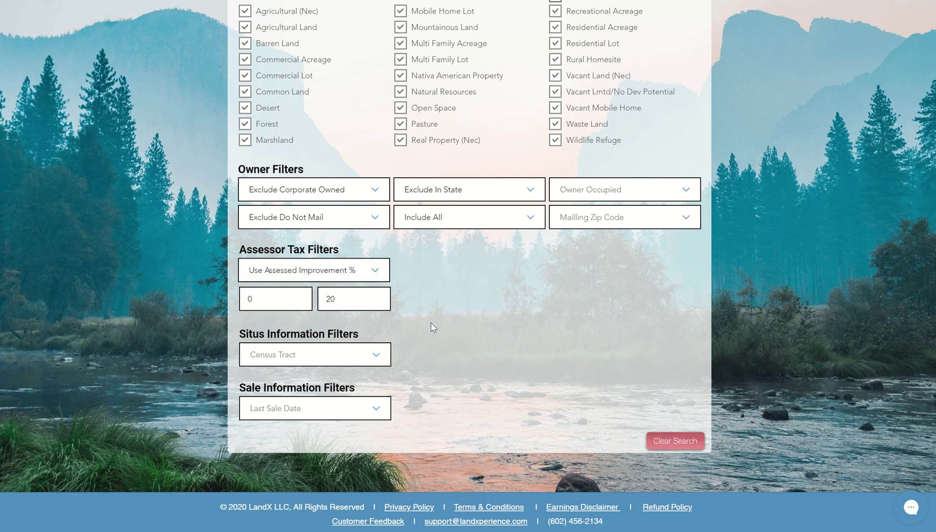
Step: Try the Census Tract options, then settle on No Census Tract Filter
scroll(395, 305, down, 1)
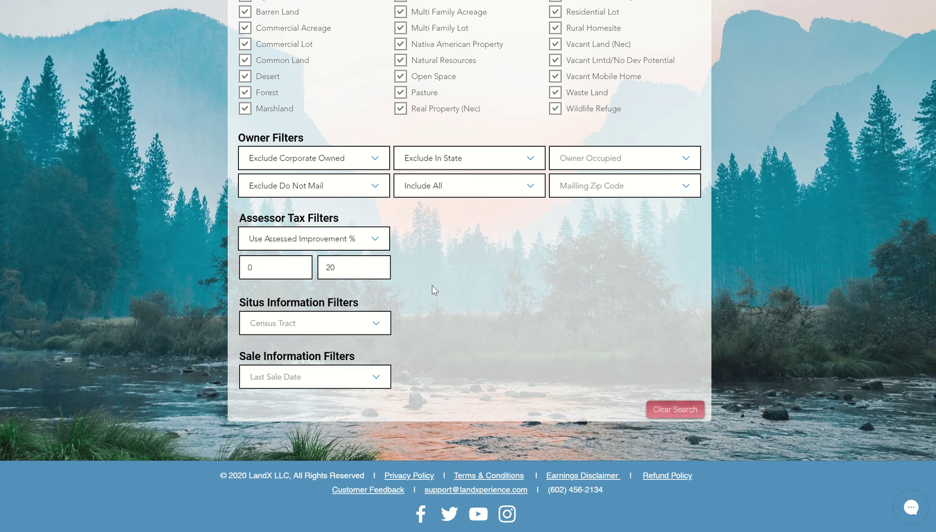
click(355, 323)
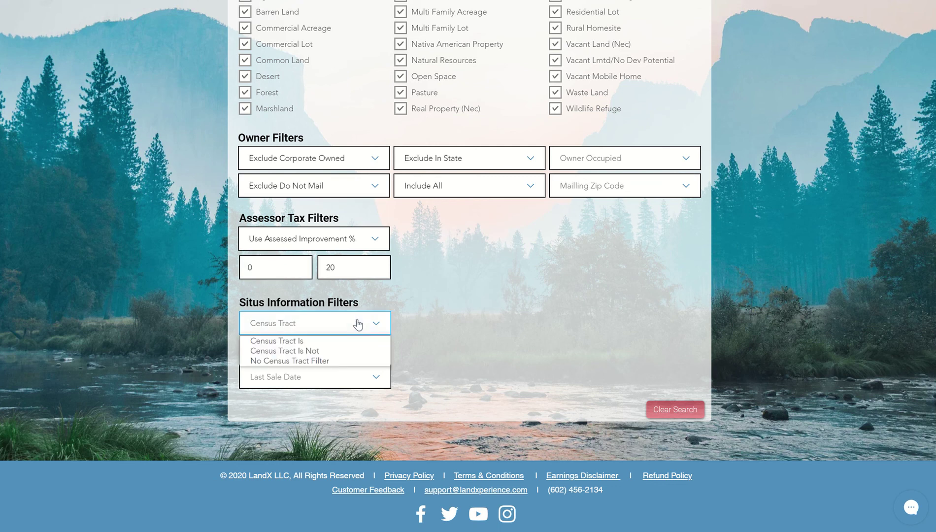
click(340, 341)
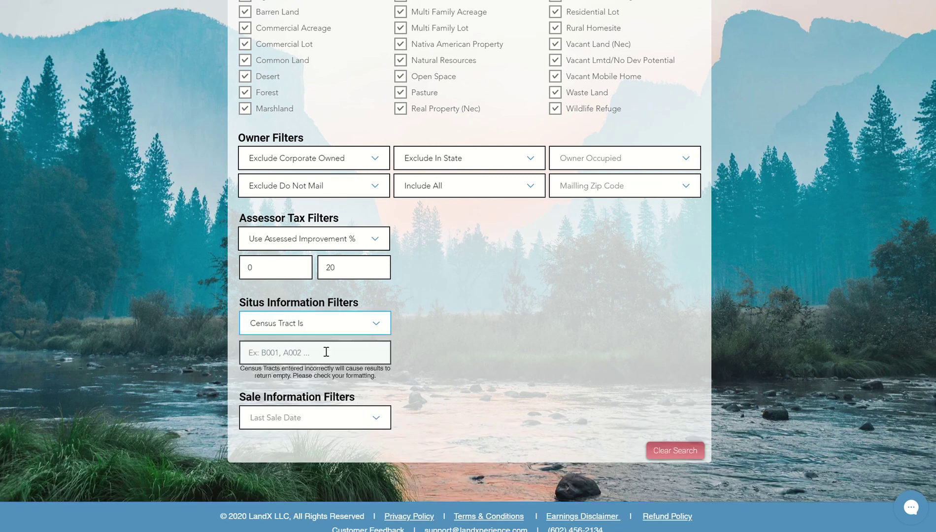
click(327, 352)
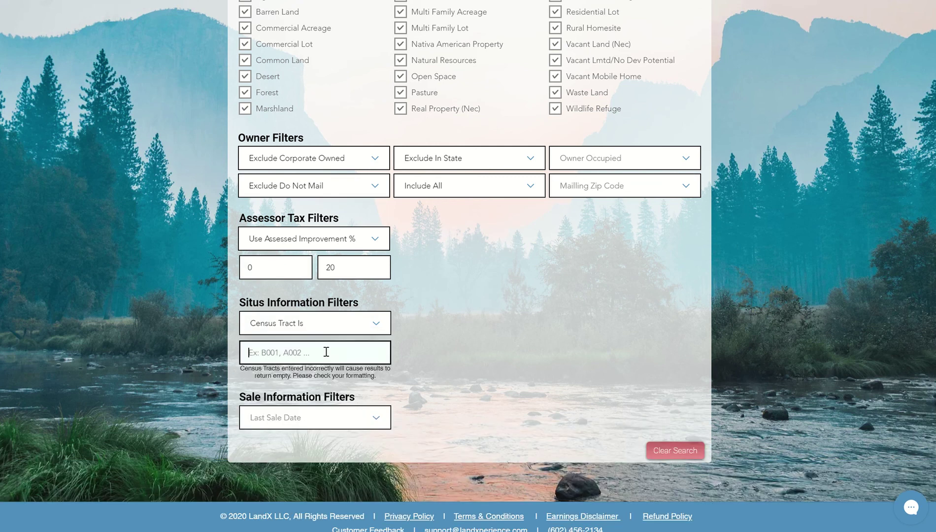
click(378, 329)
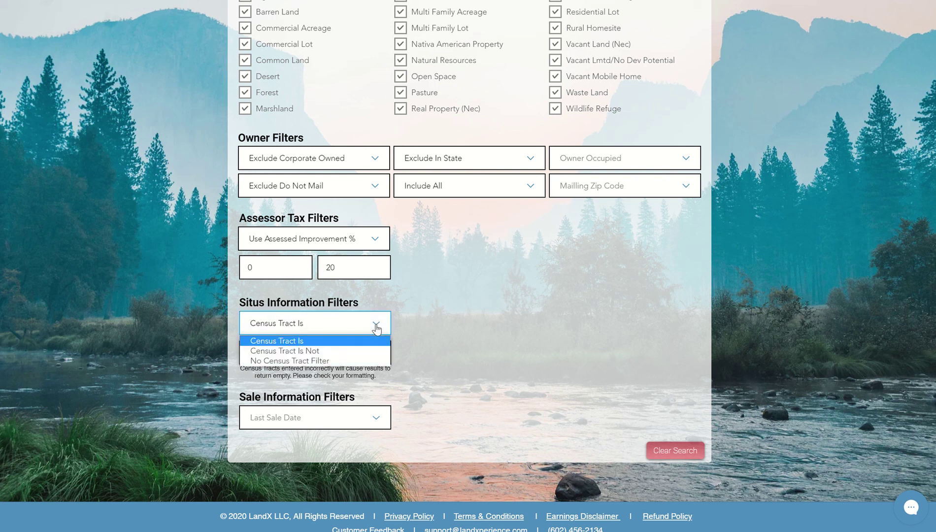
click(355, 350)
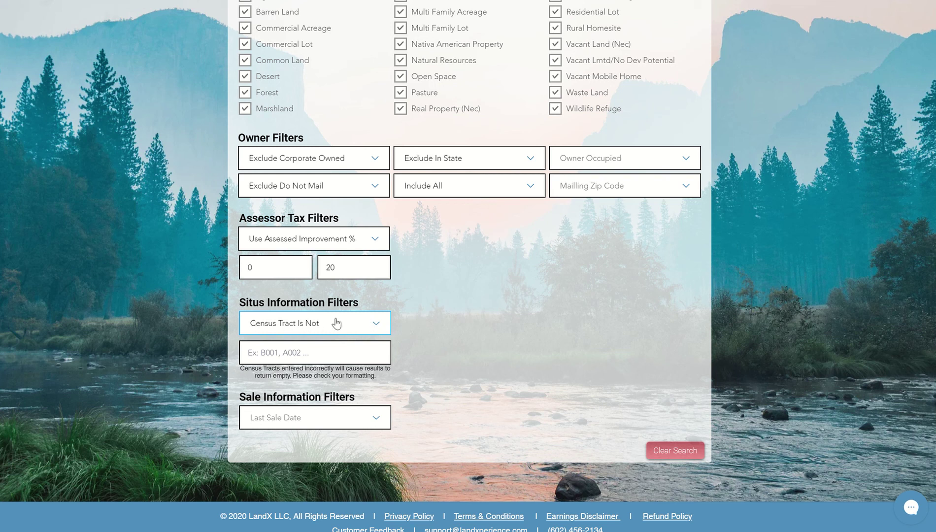
click(373, 329)
click(414, 326)
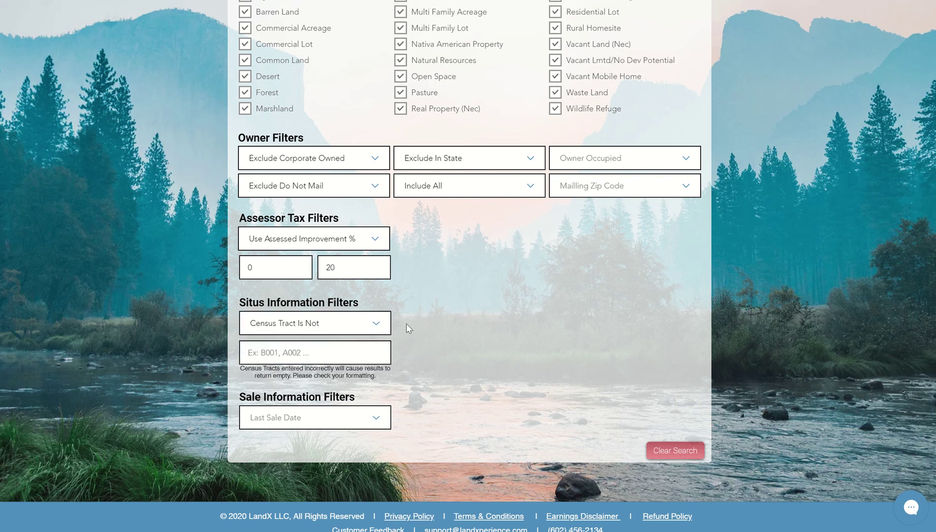
click(380, 326)
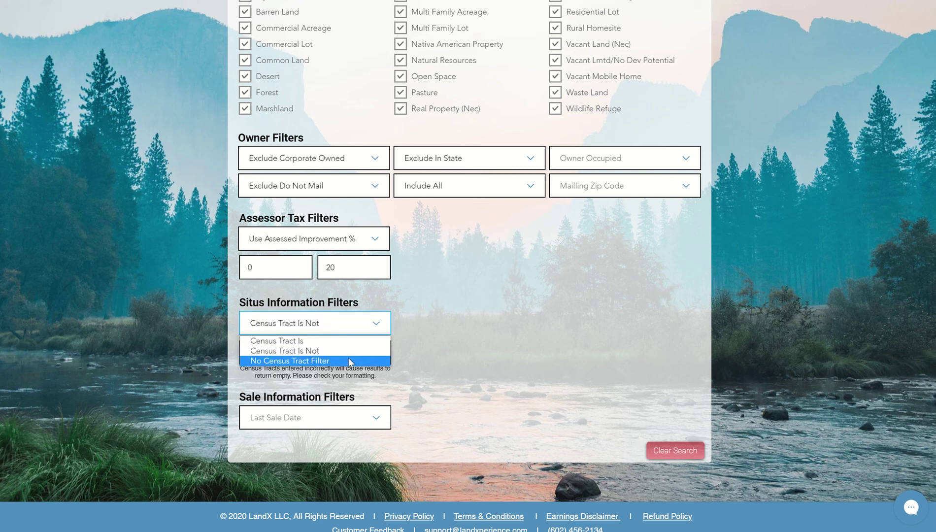
click(351, 361)
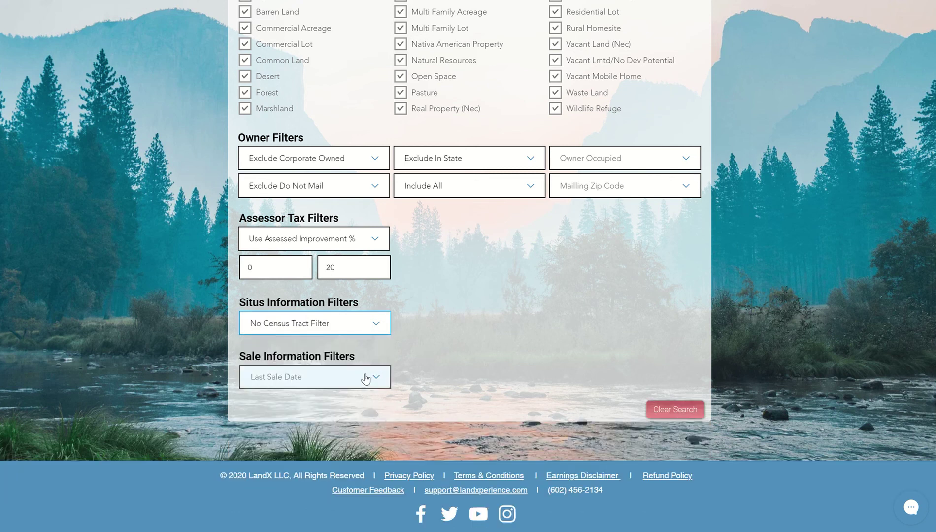
Step: Set the sale filter to Last Sale Date Is Before and pick July 20, 2015 in the calendar
click(365, 379)
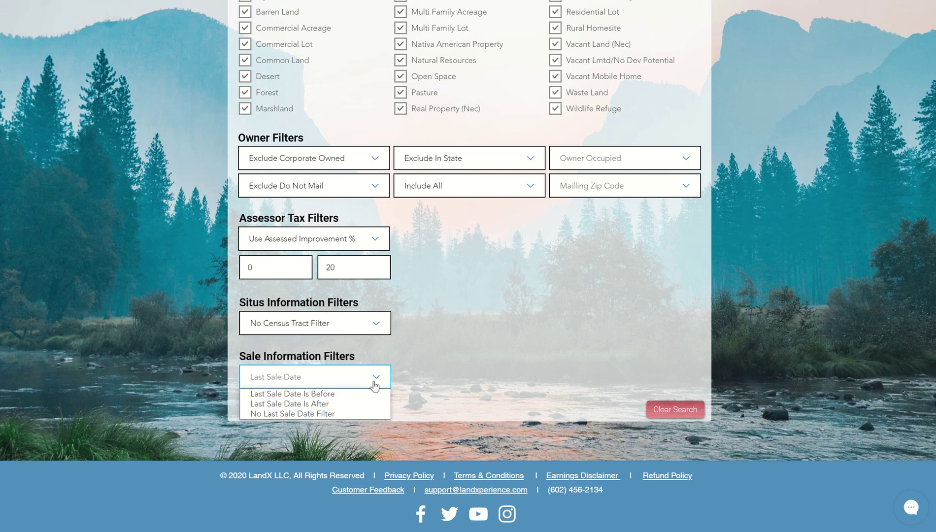
click(438, 381)
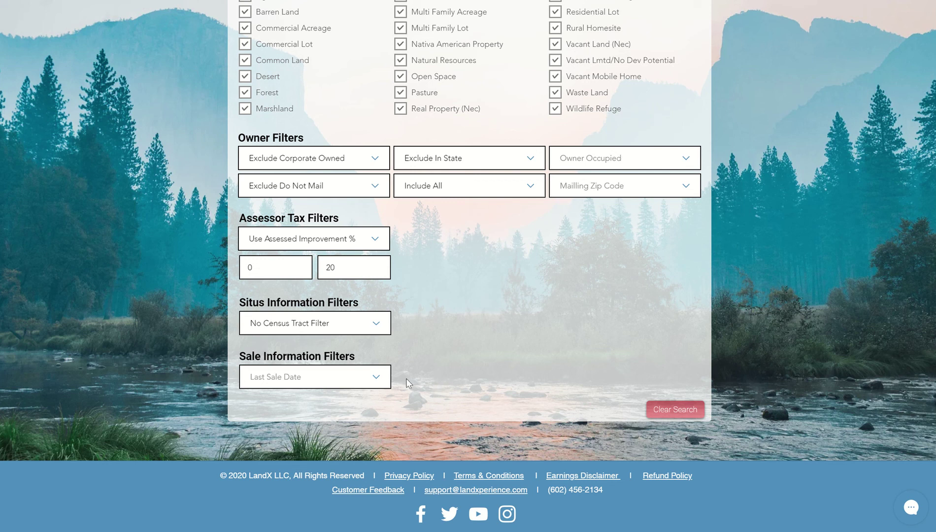
click(376, 377)
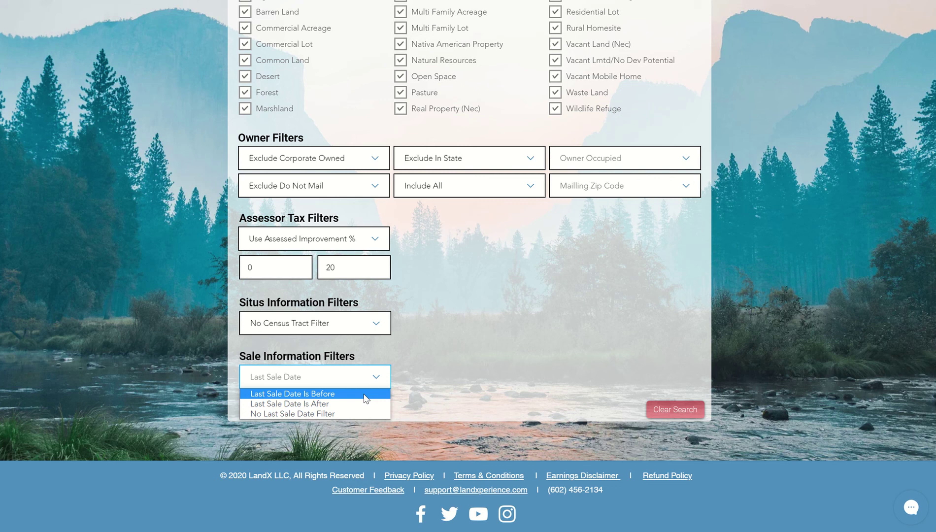
click(328, 395)
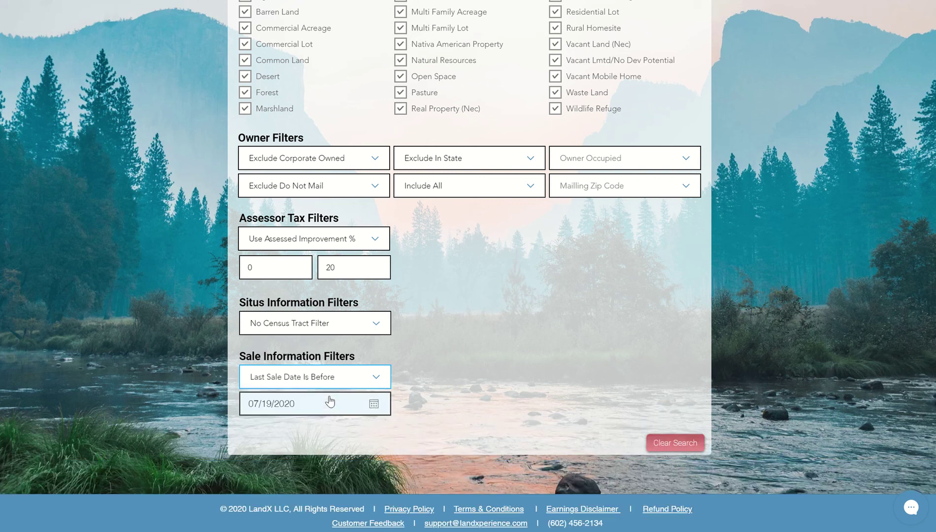
click(376, 404)
scroll(404, 424, down, 2)
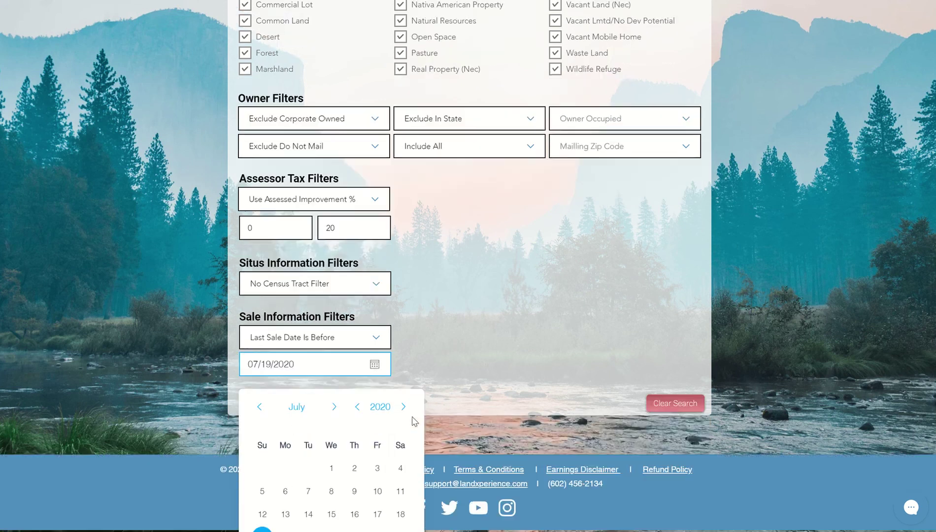
click(356, 360)
click(357, 360)
click(357, 360)
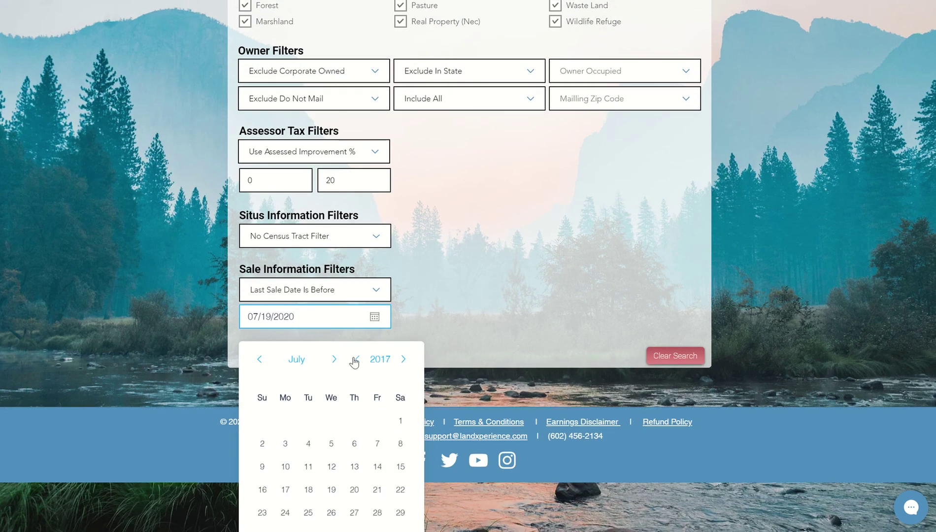
click(356, 360)
click(356, 360)
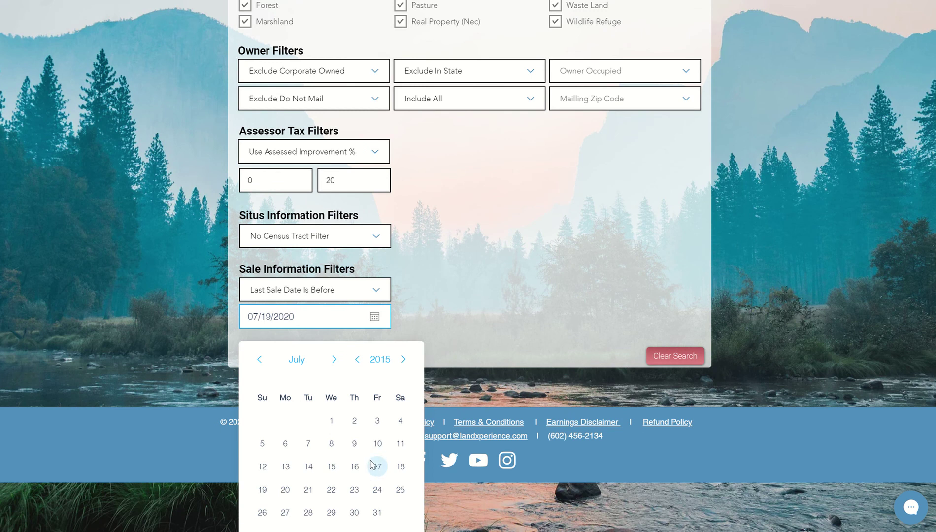
click(286, 489)
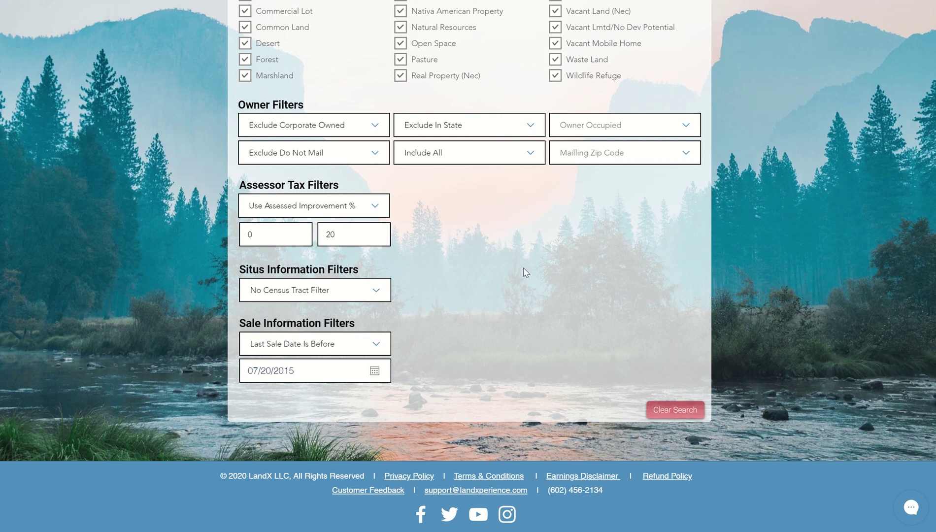
Step: Replace the second Land Characteristics value 50 with 50.01, now noted as rounded to 50.00
scroll(420, 353, up, 5)
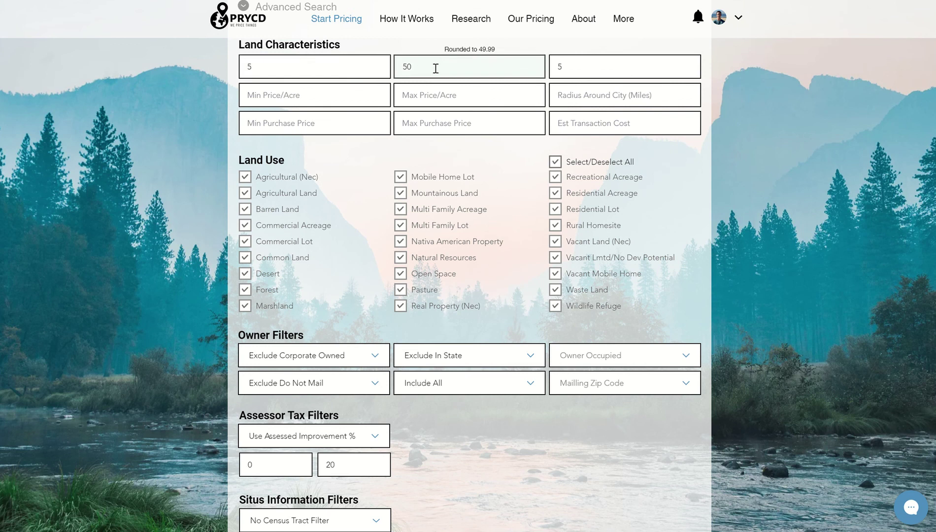
drag(510, 50, 441, 50)
scroll(501, 52, up, 3)
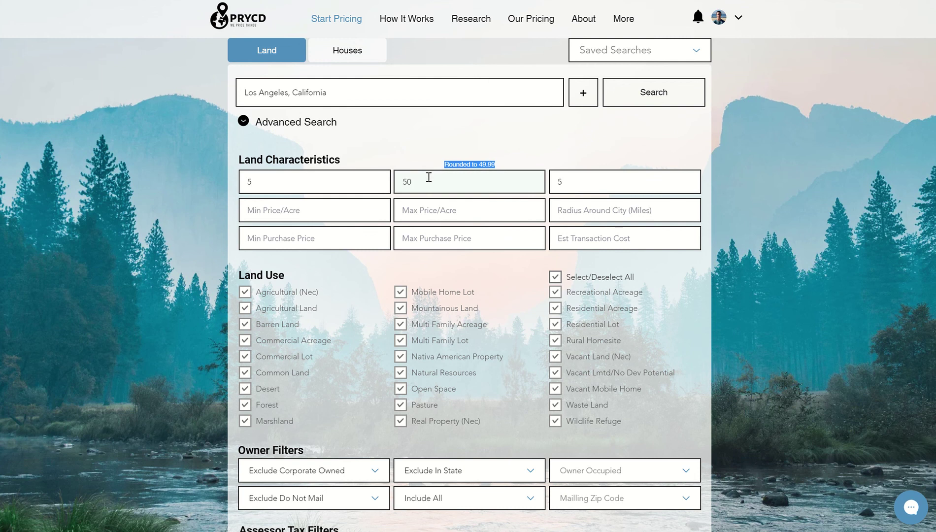
click(425, 180)
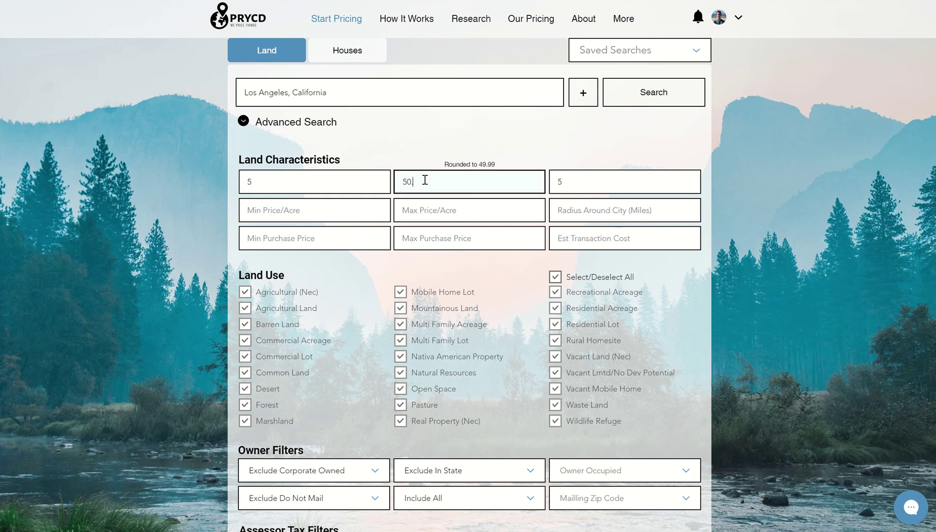
click(518, 153)
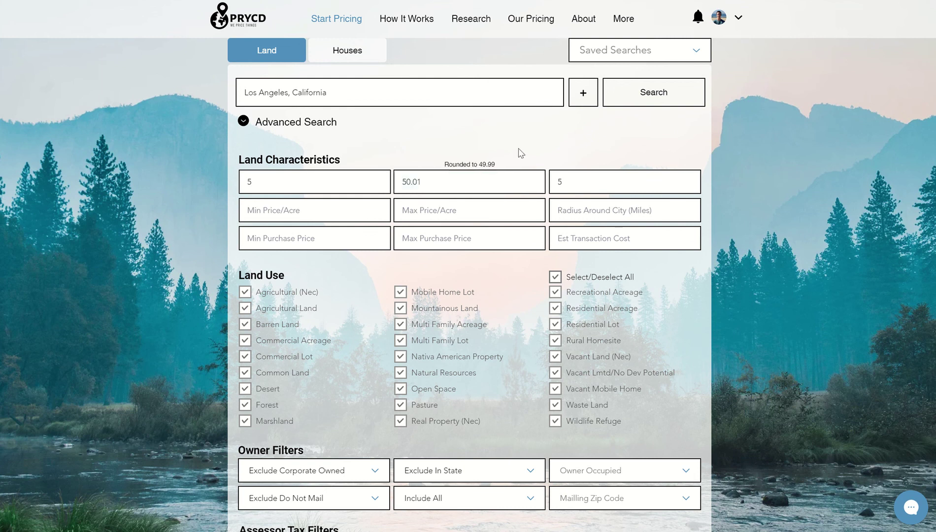
drag(473, 165, 496, 167)
click(507, 169)
drag(507, 169, 442, 164)
scroll(637, 217, down, 6)
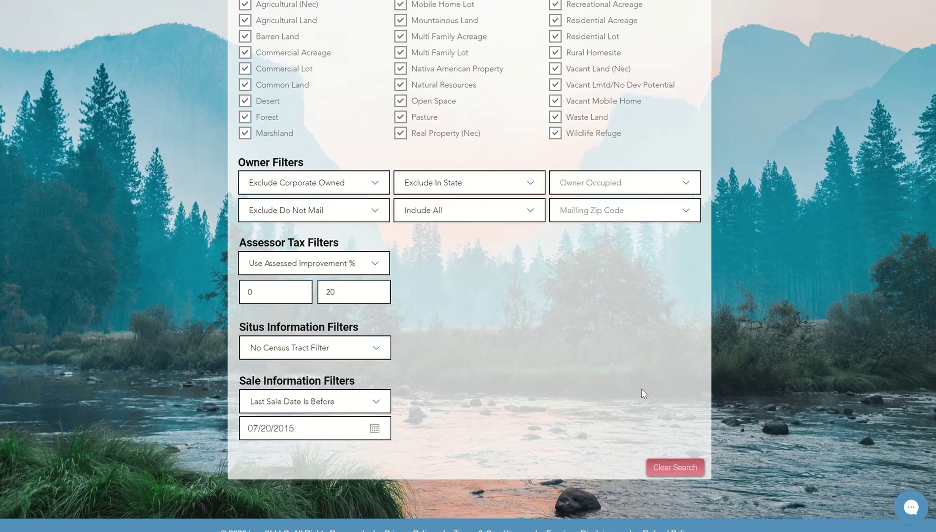
Step: Run the Los Angeles search to get 11 ranked acreage bands with offer and market prices
scroll(522, 192, up, 7)
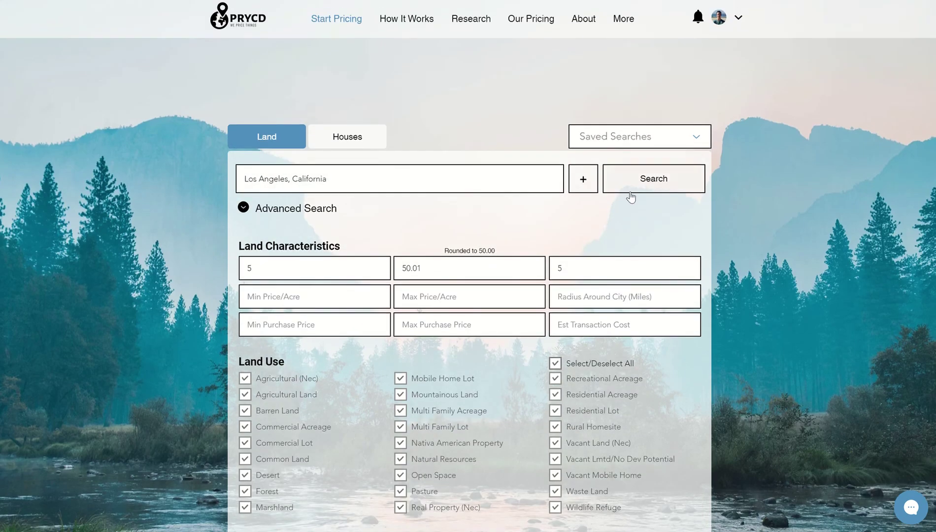
click(644, 180)
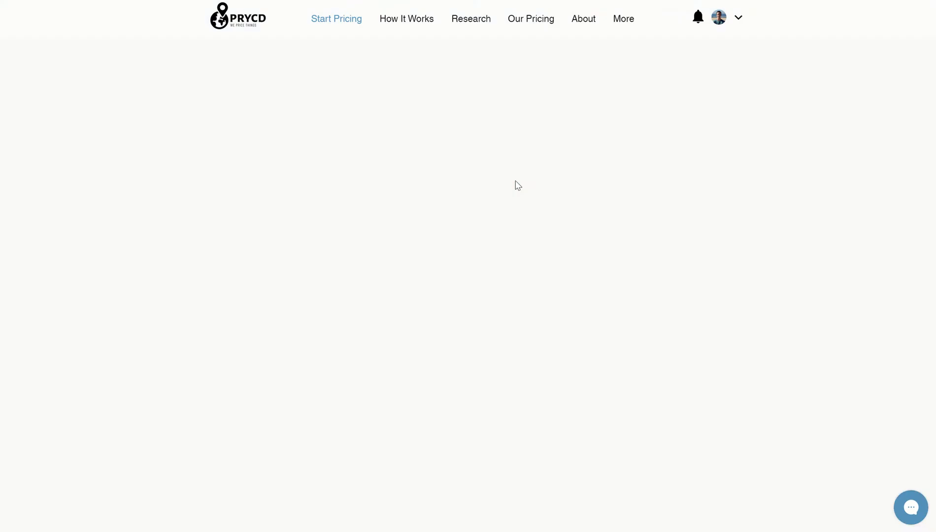
scroll(498, 167, down, 1)
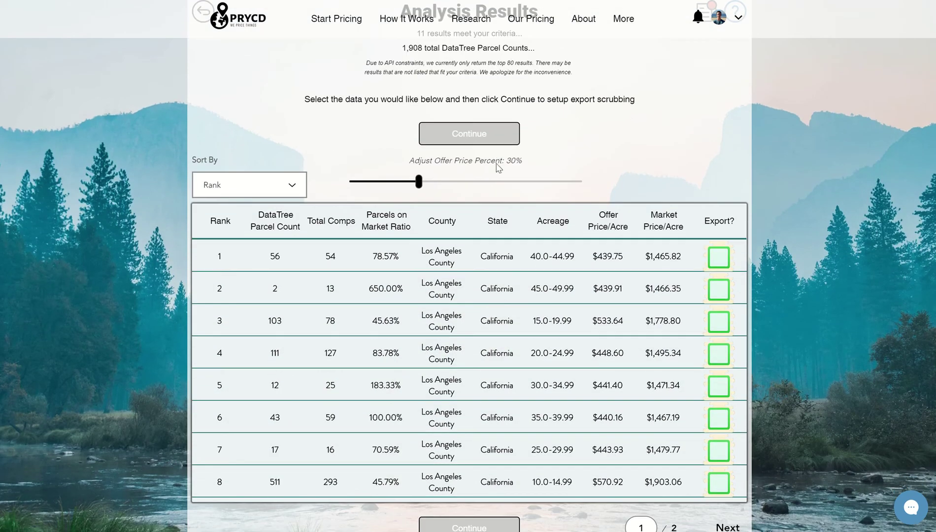